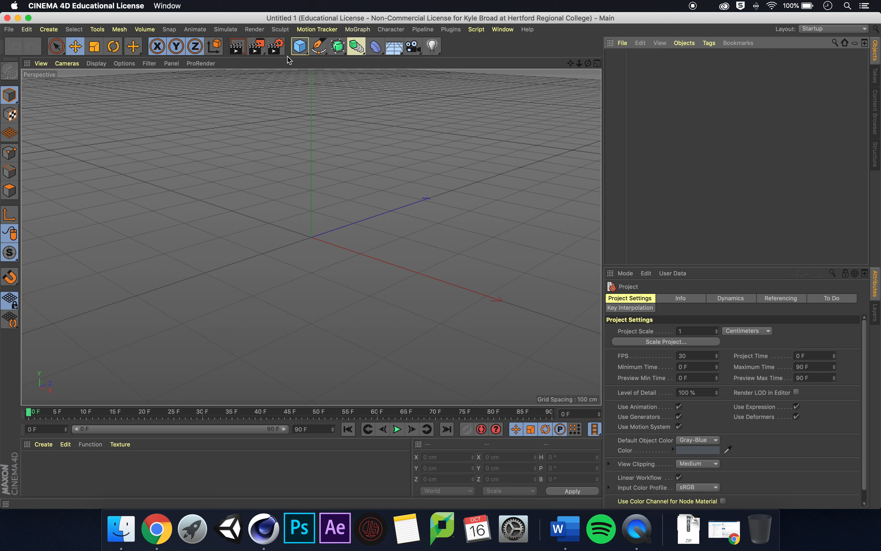
- Add a sphere primitive and set its segments to 100
{"action": "left_click", "coordinate": [304, 49]}
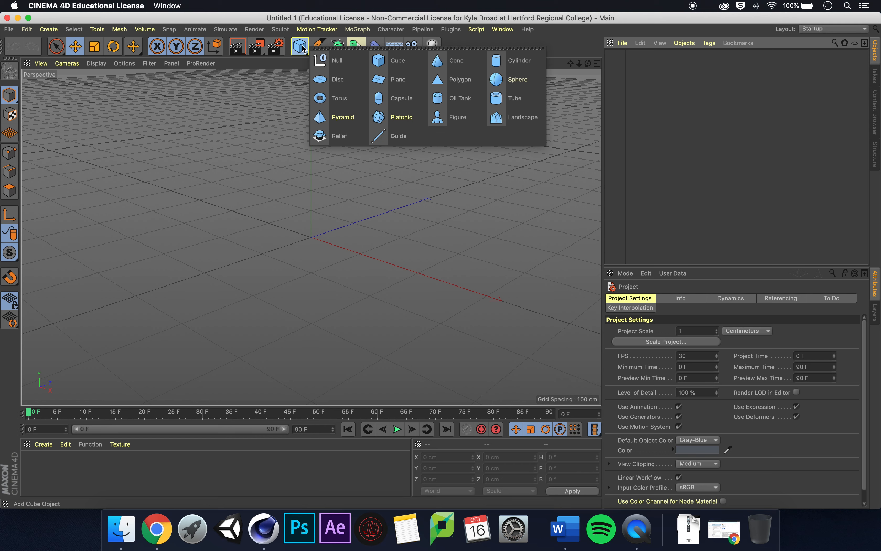
{"action": "left_click", "coordinate": [527, 84]}
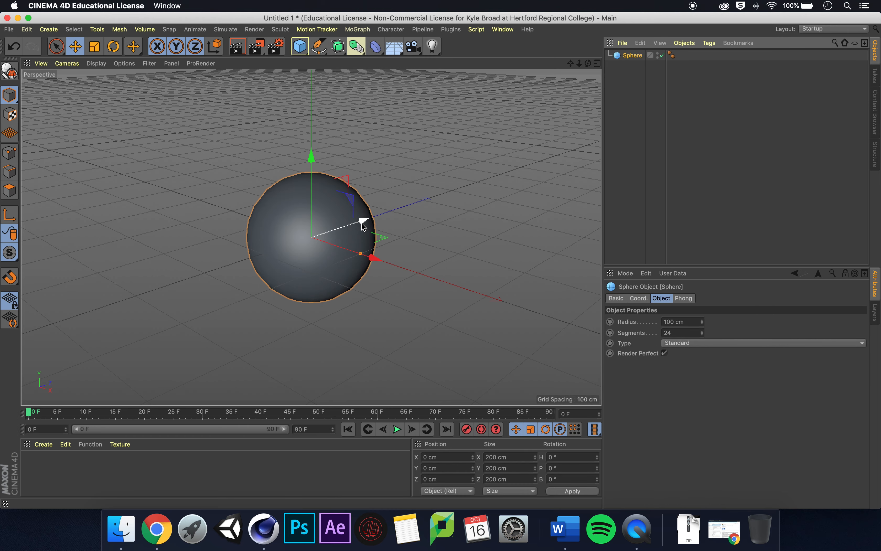
{"action": "scroll", "coordinate": [363, 224], "scroll_direction": "up", "scroll_amount": 3}
{"action": "left_click_drag", "start_coordinate": [568, 63], "coordinate": [603, 53]}
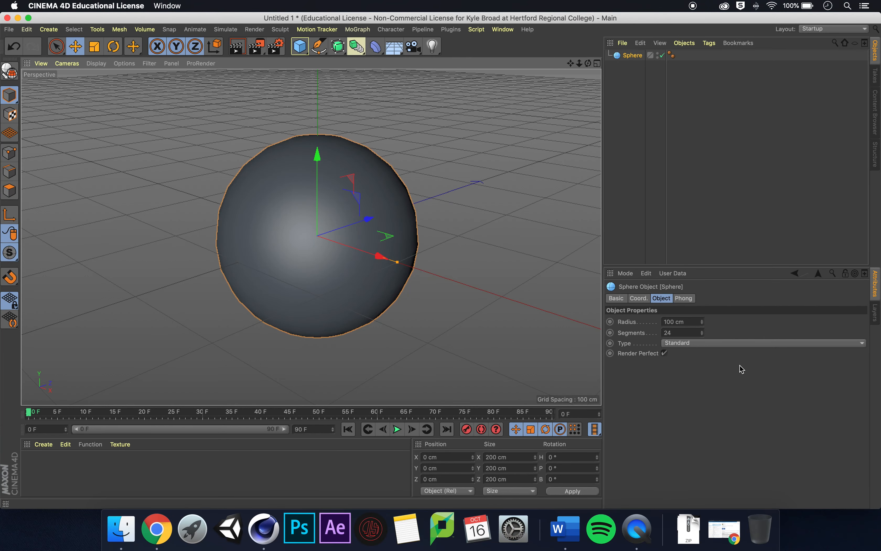
{"action": "left_click_drag", "start_coordinate": [686, 333], "coordinate": [643, 332]}
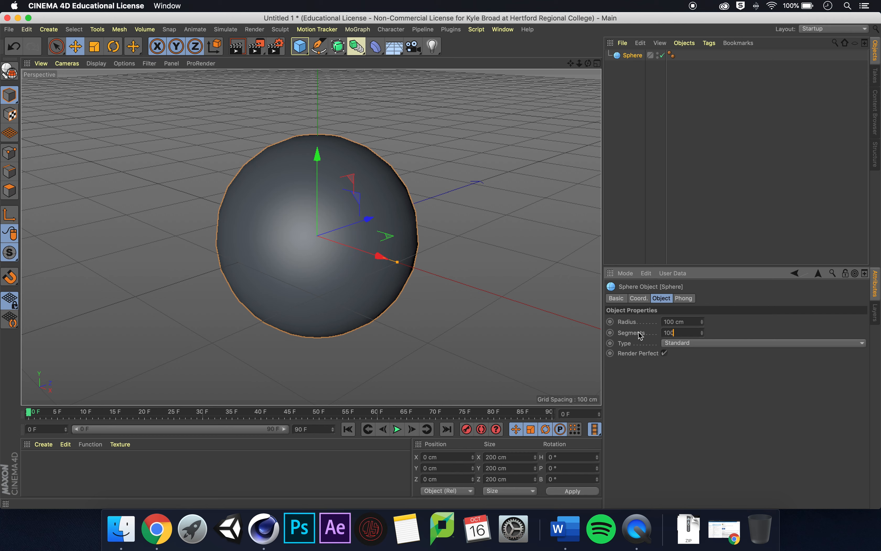
{"action": "type", "text": "100"}
{"action": "key", "text": "Return"}
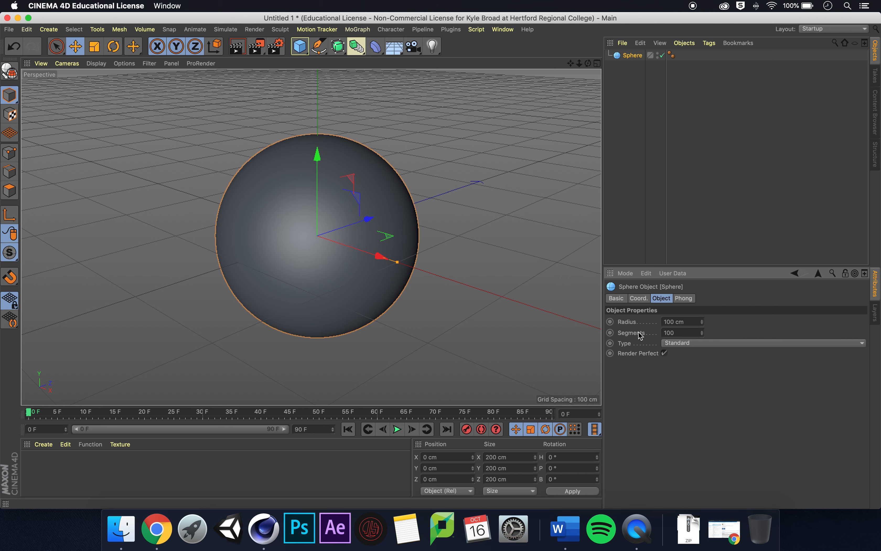
- Change the sphere's type to Hemisphere and convert it into an editable polygon object
{"action": "left_click", "coordinate": [747, 341]}
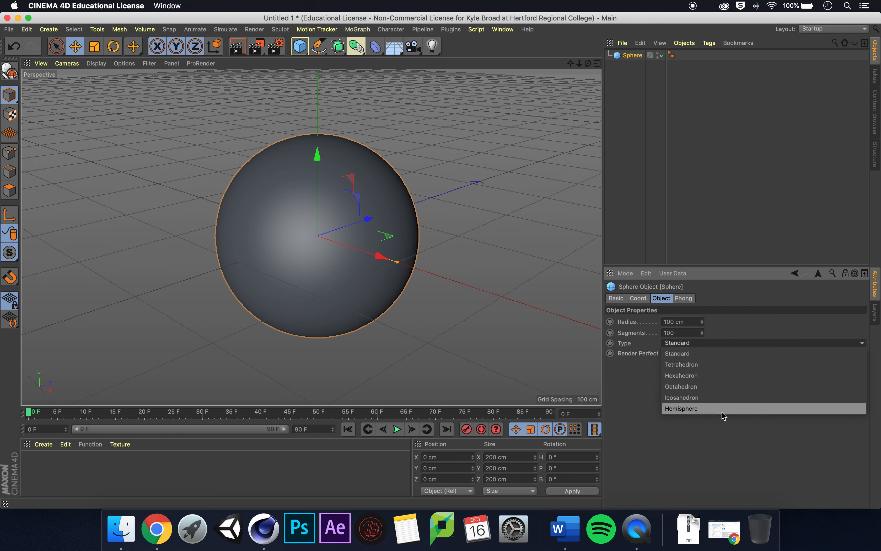
{"action": "left_click", "coordinate": [732, 415]}
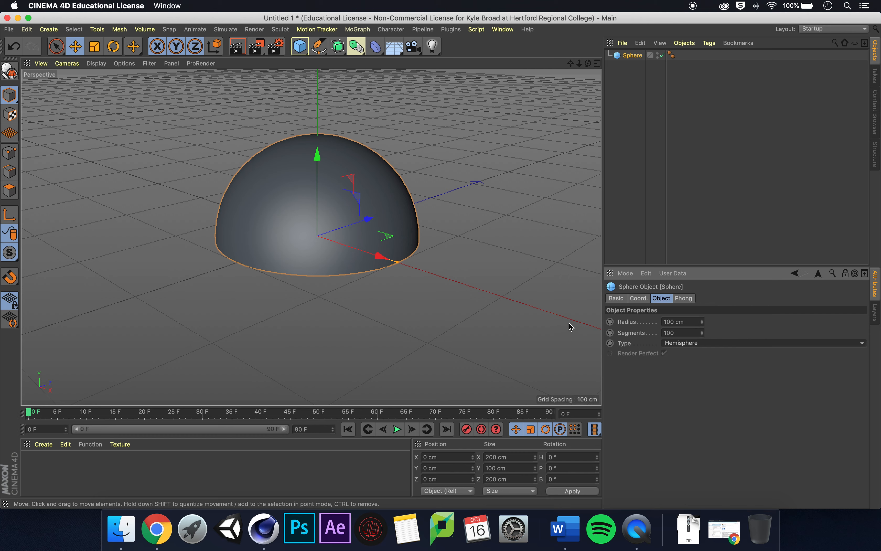
{"action": "left_click", "coordinate": [9, 73]}
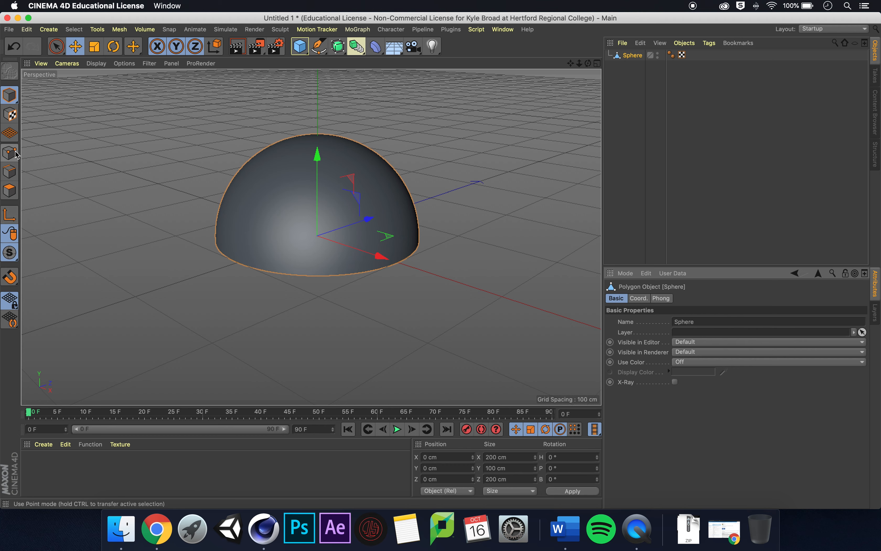
- In polygon mode, loop-select the bottom ring of polygons on the hemisphere and delete it
{"action": "left_click", "coordinate": [7, 190]}
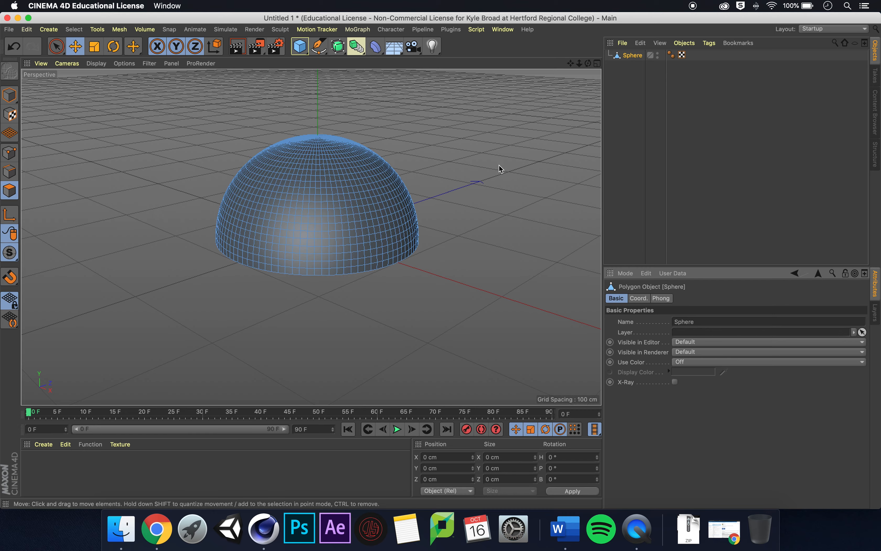
{"action": "scroll", "coordinate": [477, 181], "scroll_direction": "up", "scroll_amount": 5}
{"action": "left_click_drag", "start_coordinate": [571, 64], "coordinate": [653, 73]}
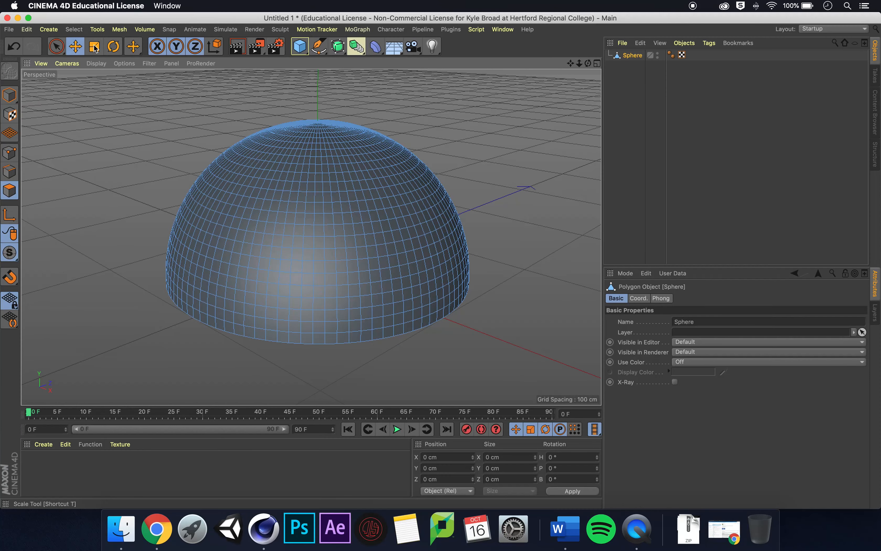
{"action": "left_click", "coordinate": [74, 29]}
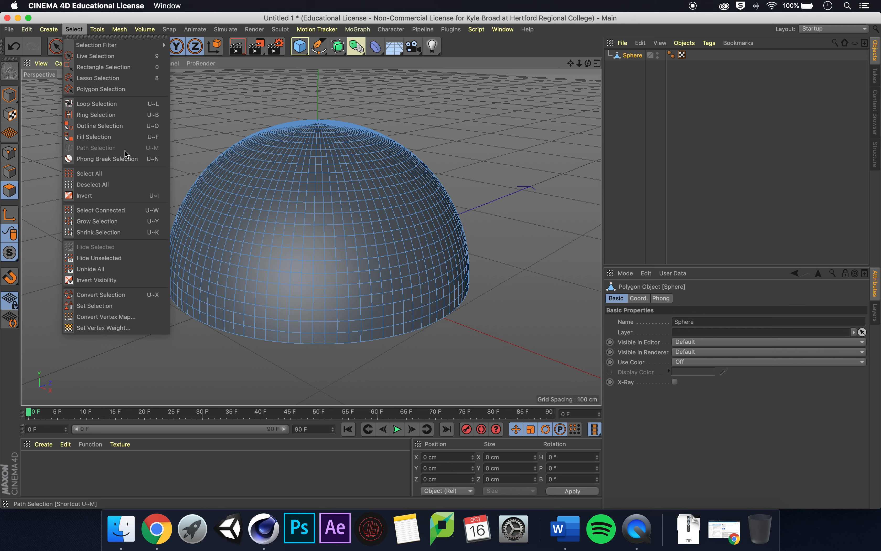
{"action": "left_click", "coordinate": [110, 103]}
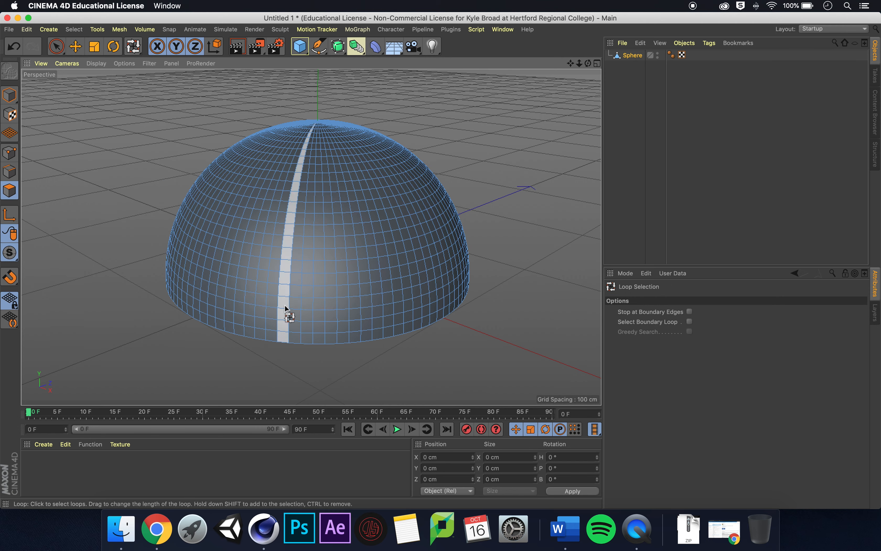
{"action": "left_click", "coordinate": [322, 341]}
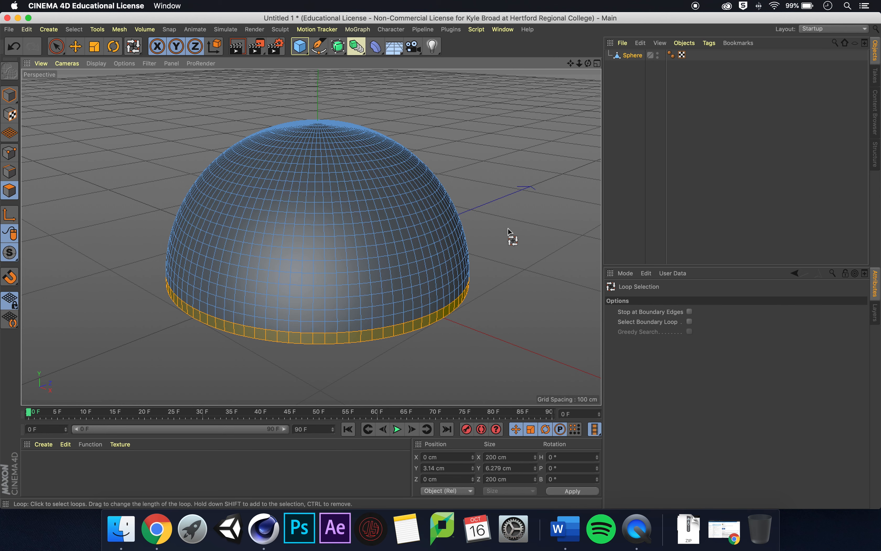
{"action": "key", "text": "Delete"}
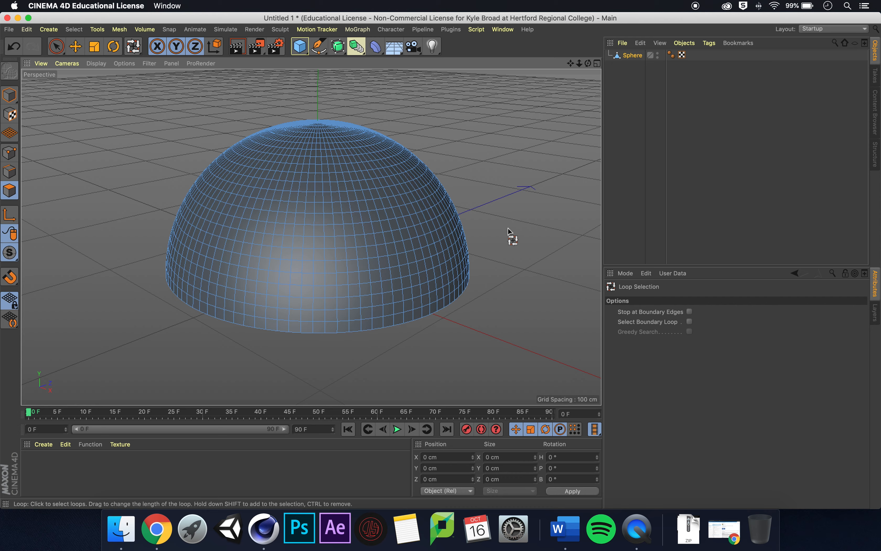
- Examine the hemisphere's open bottom edge up close
{"action": "scroll", "coordinate": [508, 228], "scroll_direction": "up", "scroll_amount": 5}
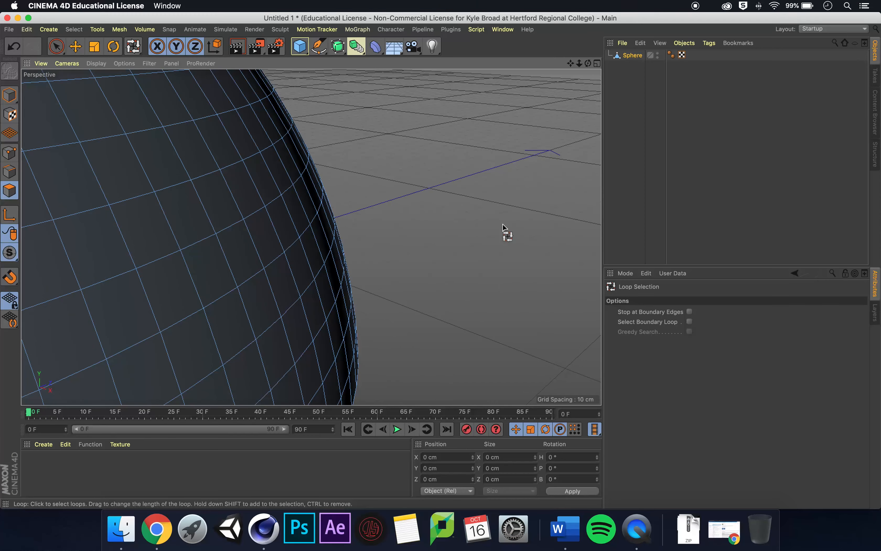
{"action": "left_click_drag", "start_coordinate": [580, 63], "coordinate": [431, 256]}
{"action": "left_click_drag", "start_coordinate": [570, 66], "coordinate": [752, 59]}
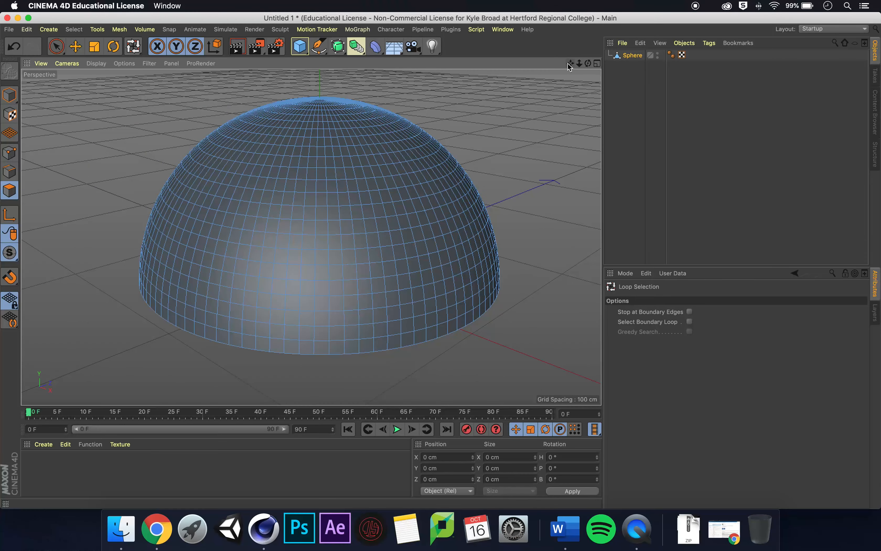
- Switch back to model mode and add a cylinder primitive
{"action": "left_click", "coordinate": [11, 93]}
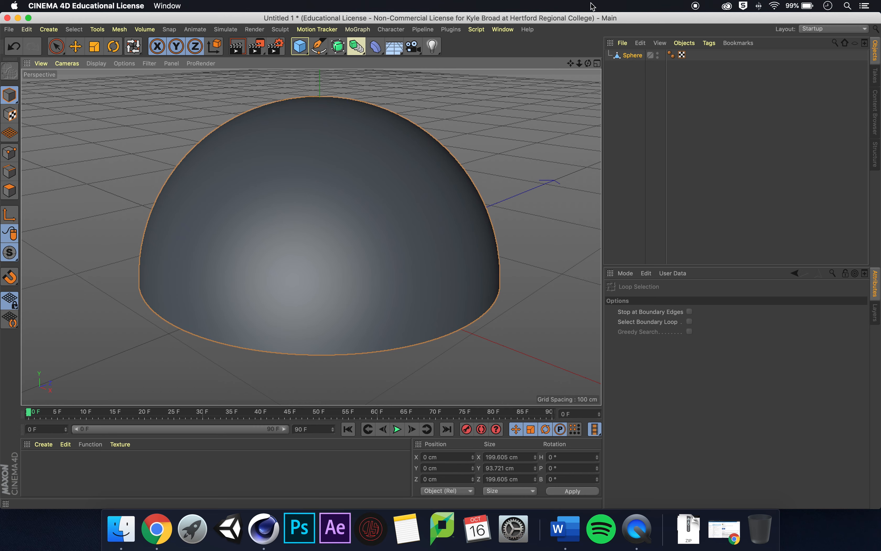
{"action": "scroll", "coordinate": [350, 285], "scroll_direction": "down", "scroll_amount": 3}
{"action": "left_click_drag", "start_coordinate": [573, 65], "coordinate": [310, 236]}
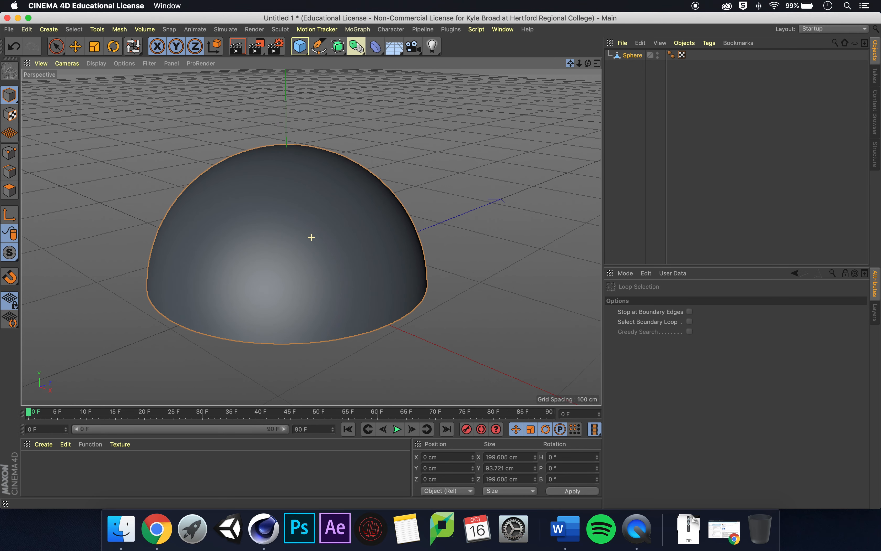
{"action": "left_click", "coordinate": [299, 46]}
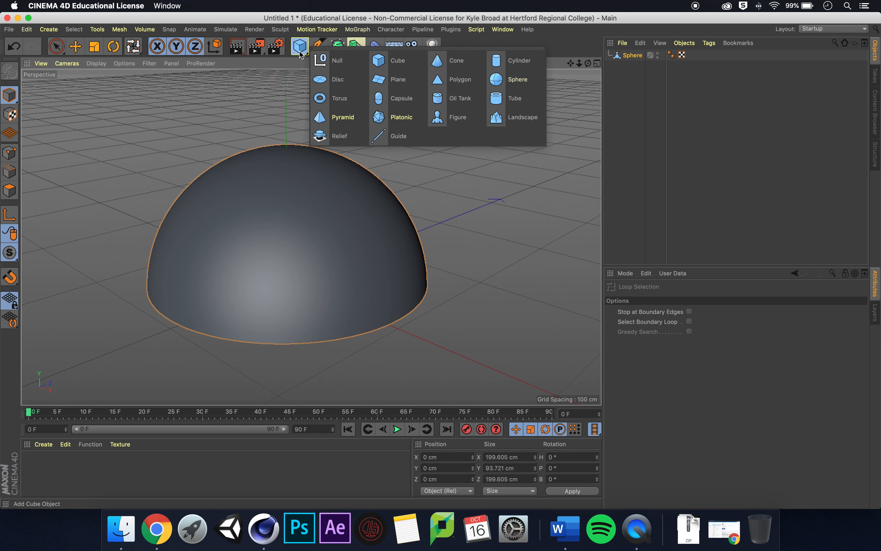
{"action": "left_click", "coordinate": [513, 61]}
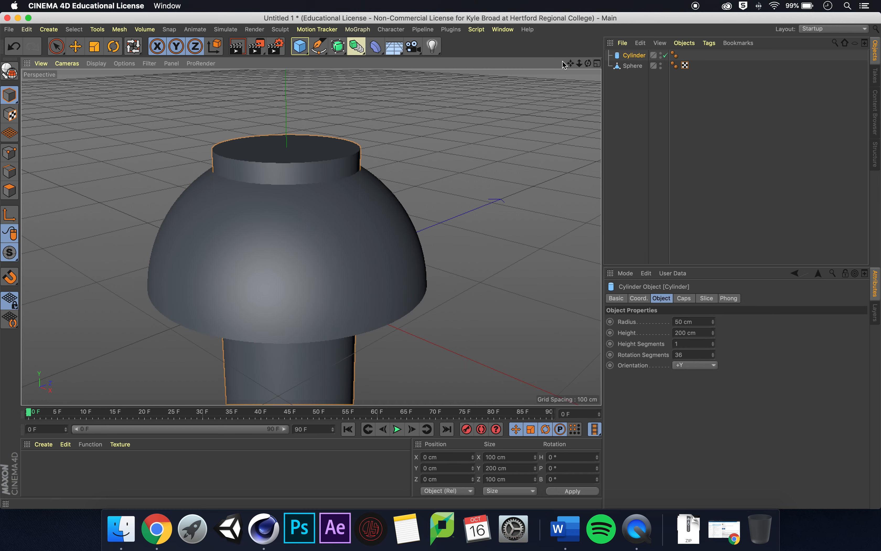
- Rotate the cylinder to 90° pitch so it lies horizontally
{"action": "left_click_drag", "start_coordinate": [579, 65], "coordinate": [308, 238]}
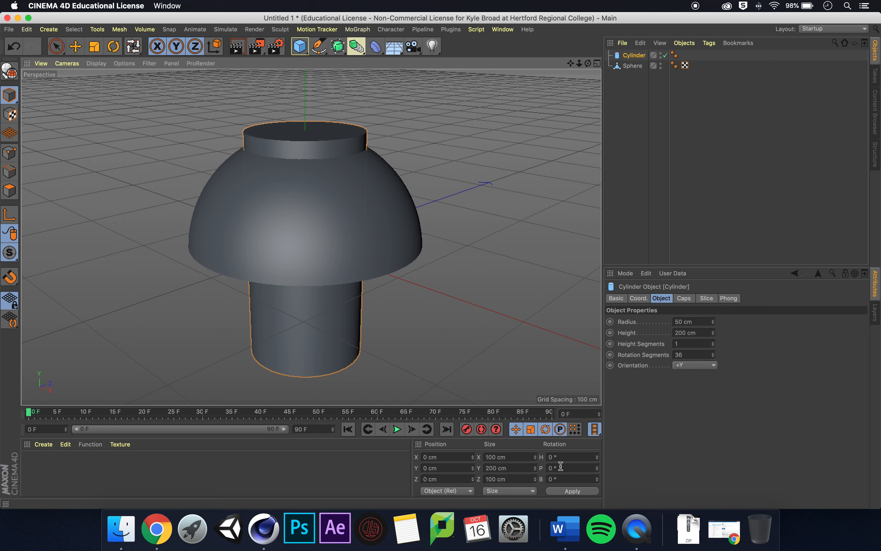
{"action": "double_click", "coordinate": [548, 467]}
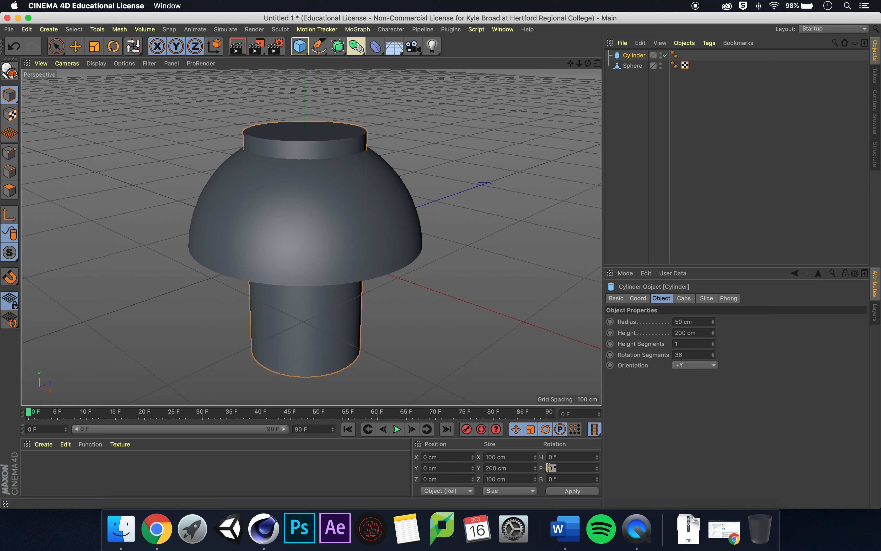
{"action": "type", "text": "90"}
{"action": "key", "text": "Return"}
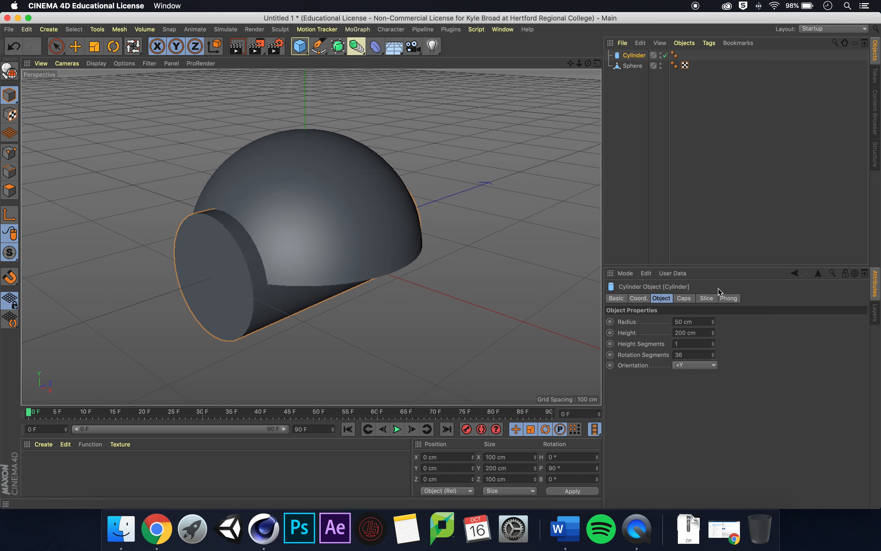
- Set the cylinder's radius to 30 cm
{"action": "left_click", "coordinate": [696, 321]}
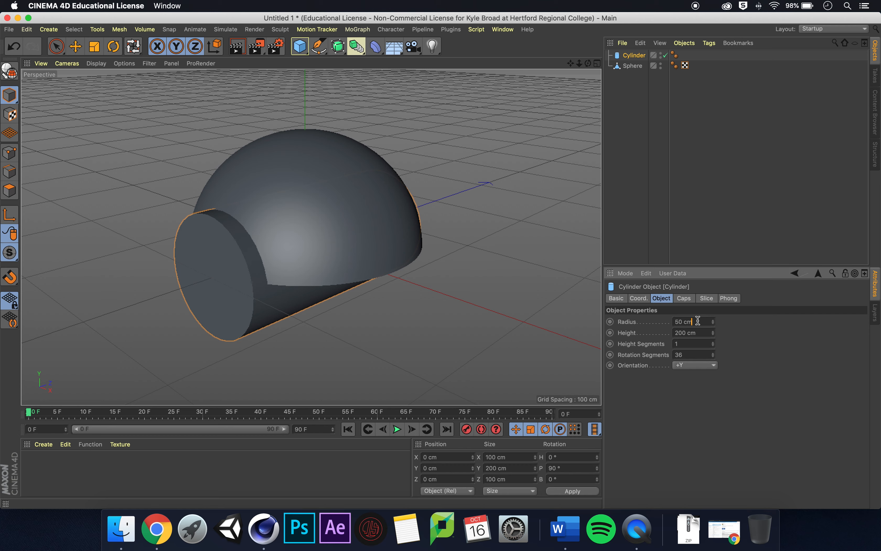
{"action": "type", "text": "30"}
{"action": "key", "text": "Return"}
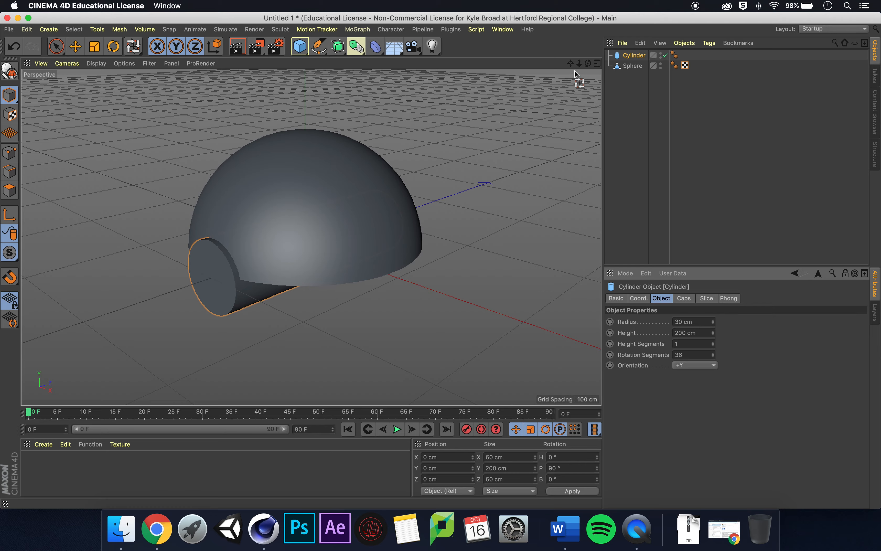
- Move the cylinder about 21 cm along Z so it sticks out of the hemisphere's side
{"action": "left_click_drag", "start_coordinate": [573, 67], "coordinate": [588, 63]}
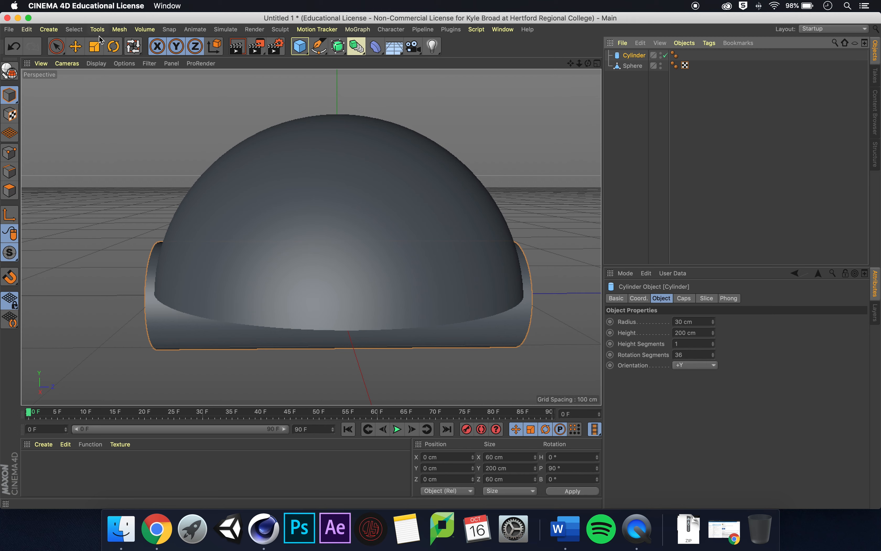
{"action": "left_click", "coordinate": [78, 51]}
{"action": "left_click_drag", "start_coordinate": [252, 295], "coordinate": [216, 294]}
{"action": "left_click_drag", "start_coordinate": [588, 64], "coordinate": [521, 74]}
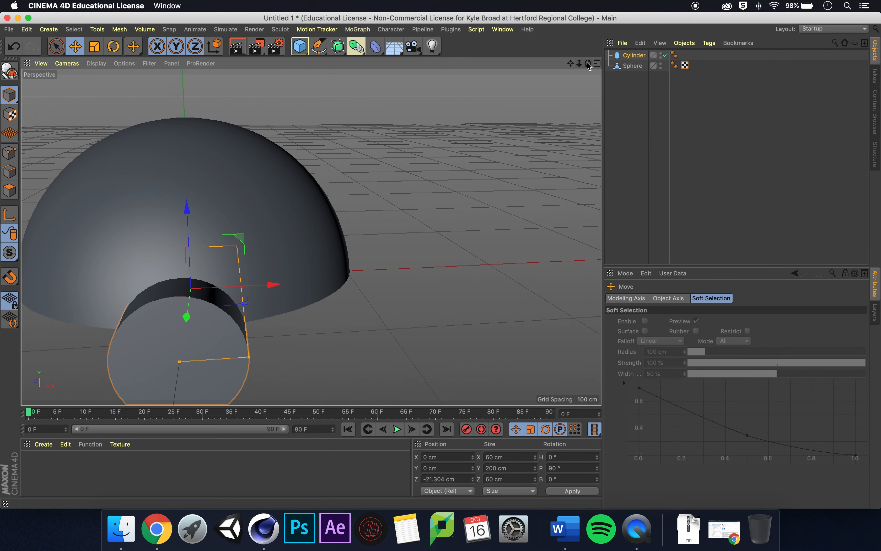
{"action": "left_click_drag", "start_coordinate": [588, 64], "coordinate": [534, 89]}
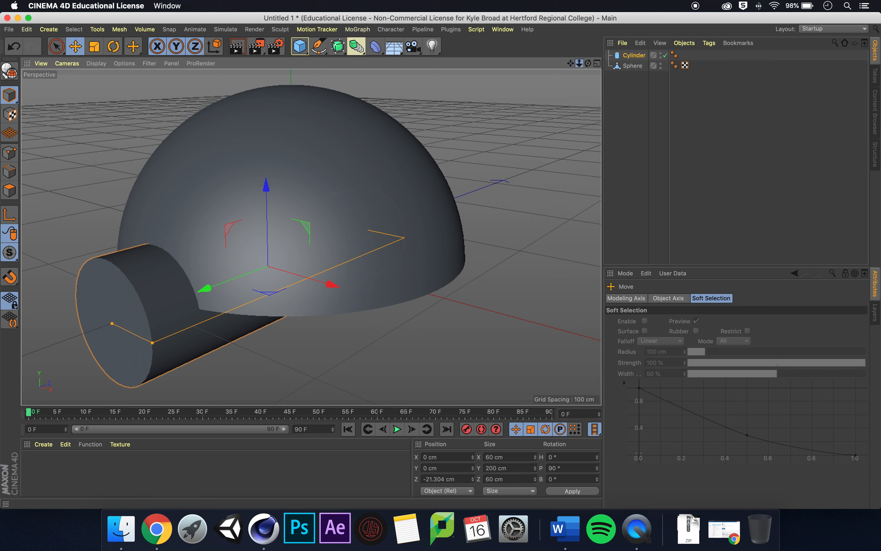
{"action": "left_click_drag", "start_coordinate": [579, 64], "coordinate": [581, 64]}
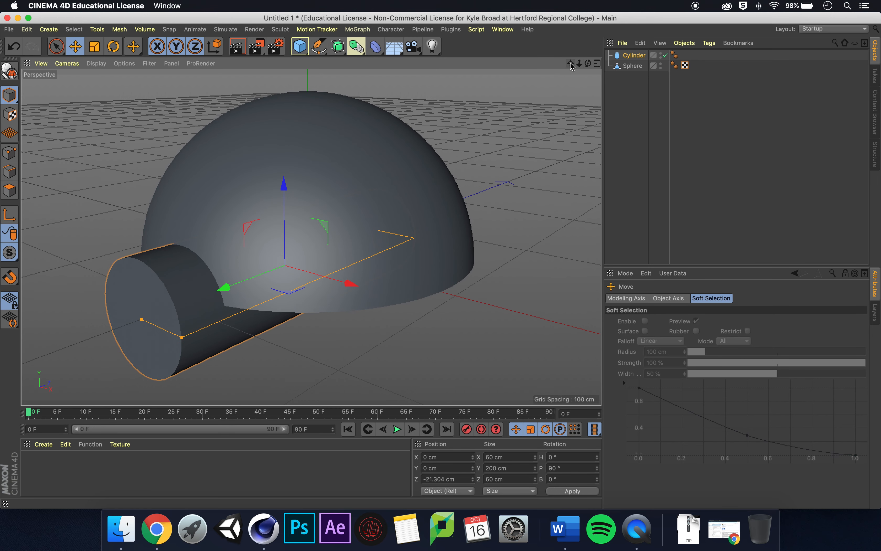
- Place the sphere above the cylinder in the object list and add a Boole object
{"action": "left_click_drag", "start_coordinate": [634, 66], "coordinate": [633, 54]}
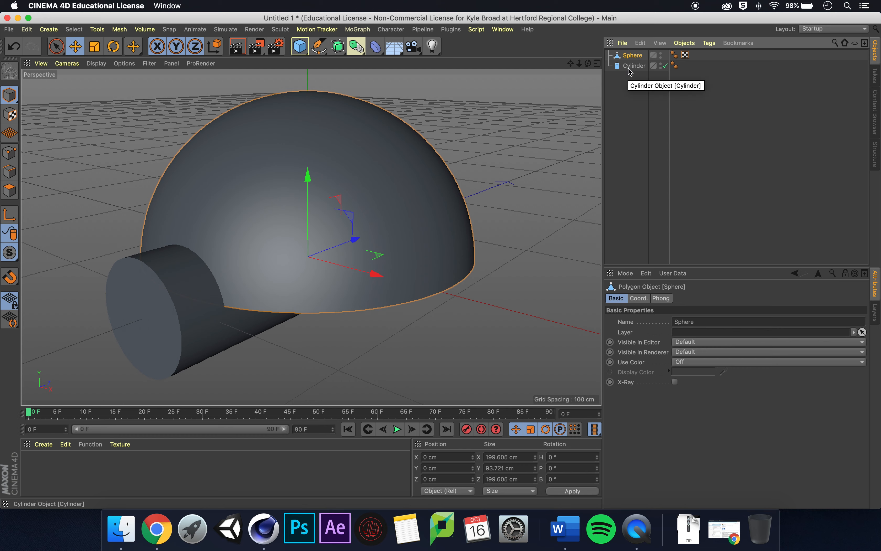
{"action": "mouse_move", "coordinate": [630, 72]}
{"action": "left_mouse_down"}
{"action": "mouse_move", "coordinate": [636, 55]}
{"action": "mouse_move", "coordinate": [639, 71]}
{"action": "mouse_move", "coordinate": [647, 67]}
{"action": "left_mouse_up"}
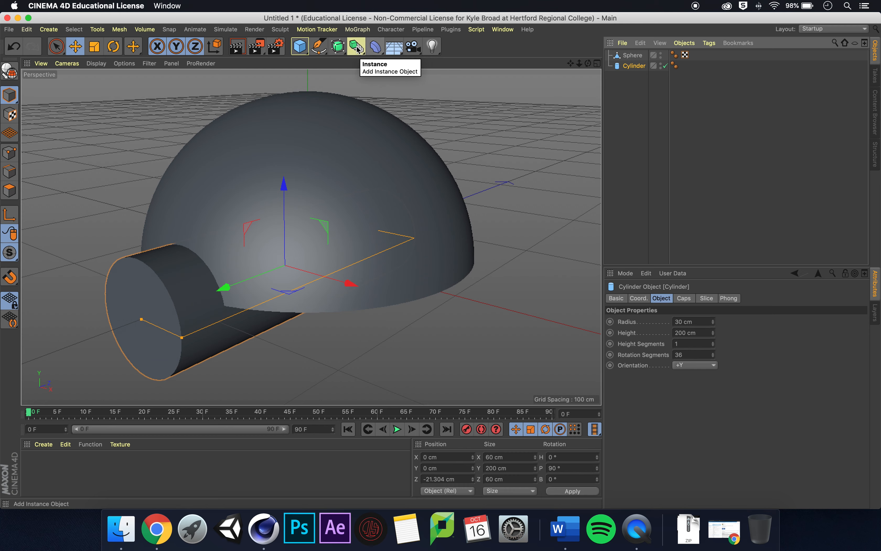
{"action": "left_click", "coordinate": [340, 48]}
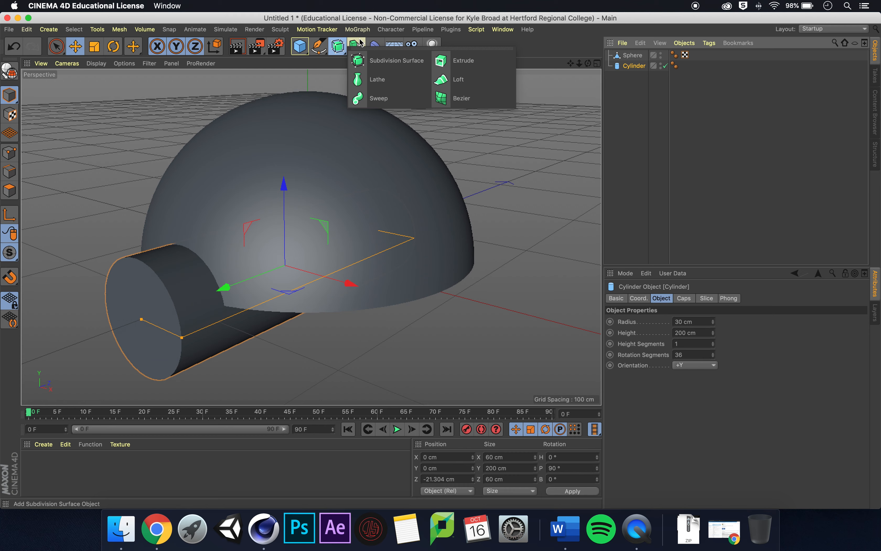
{"action": "left_click", "coordinate": [356, 45]}
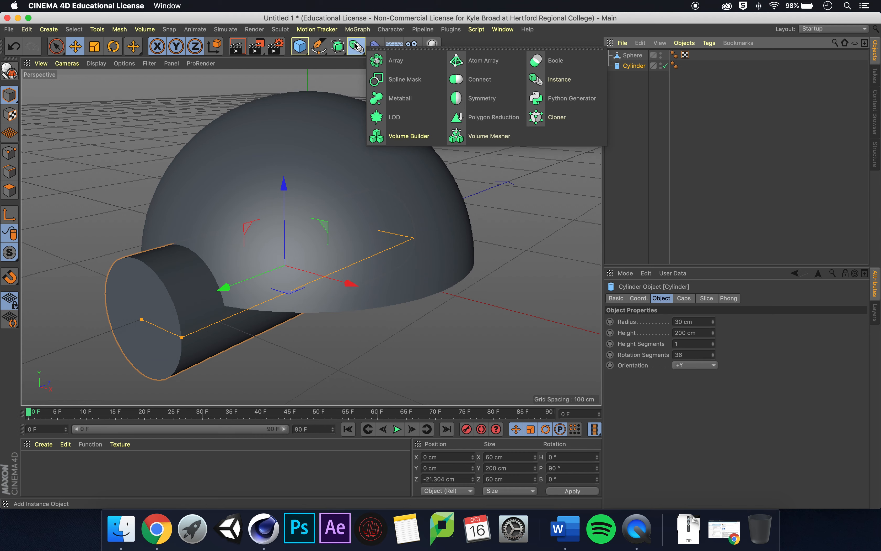
{"action": "left_click", "coordinate": [644, 156]}
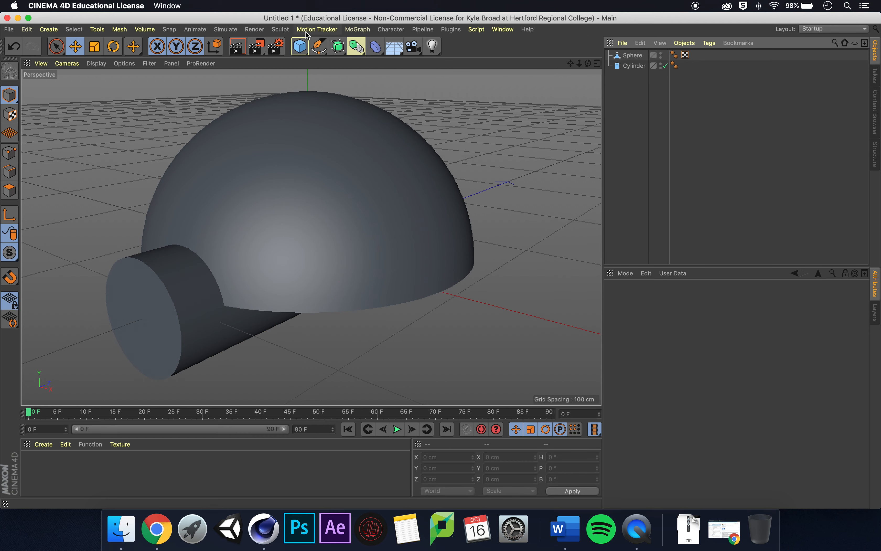
{"action": "left_click", "coordinate": [357, 47]}
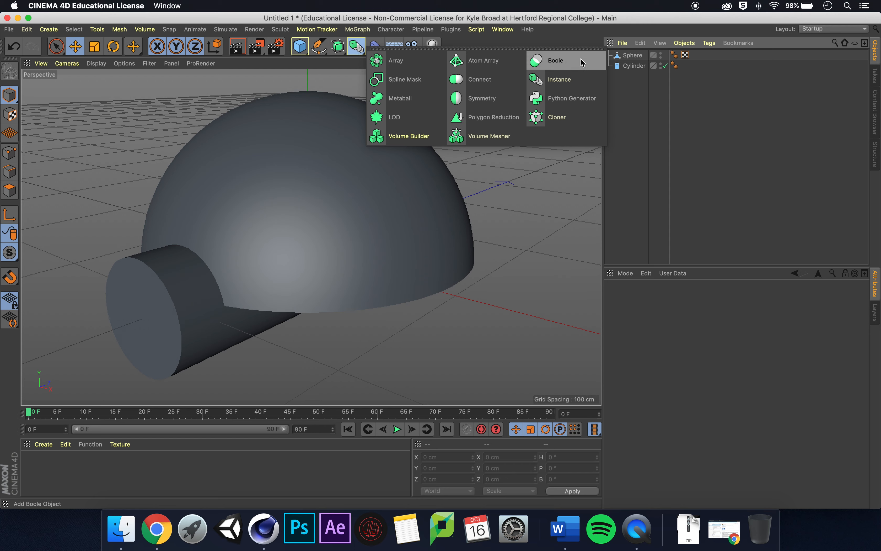
{"action": "left_click", "coordinate": [569, 65]}
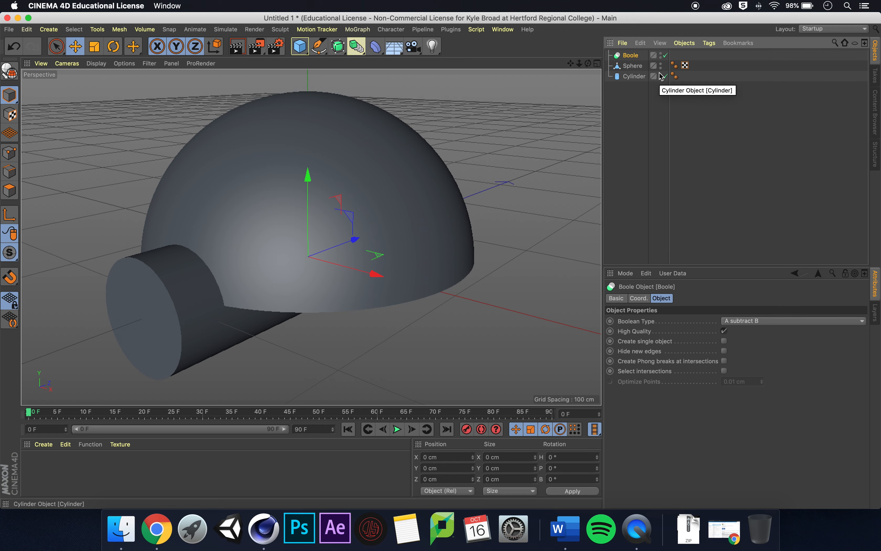
- Select both the sphere and cylinder and nest them under the Boole object
{"action": "left_click", "coordinate": [635, 77]}
{"action": "left_click", "coordinate": [641, 69], "text": "shift"}
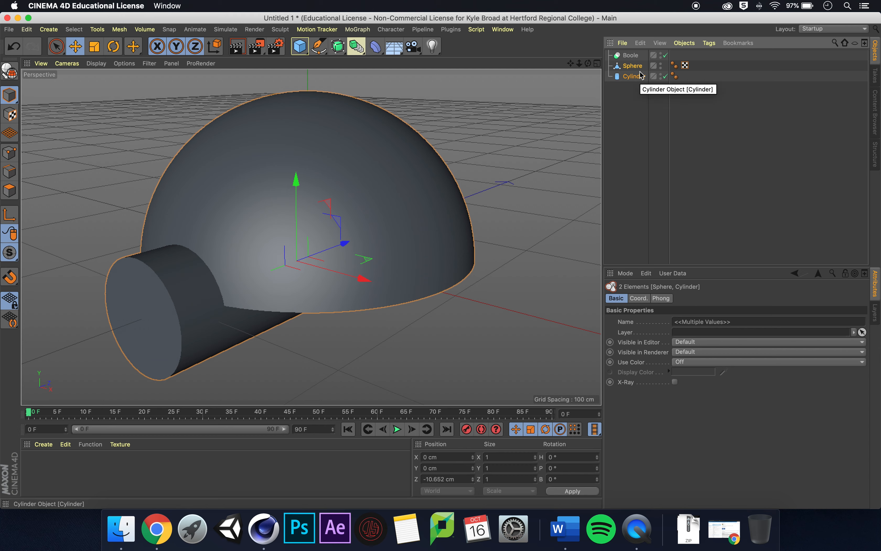
{"action": "left_click_drag", "start_coordinate": [635, 68], "coordinate": [632, 58]}
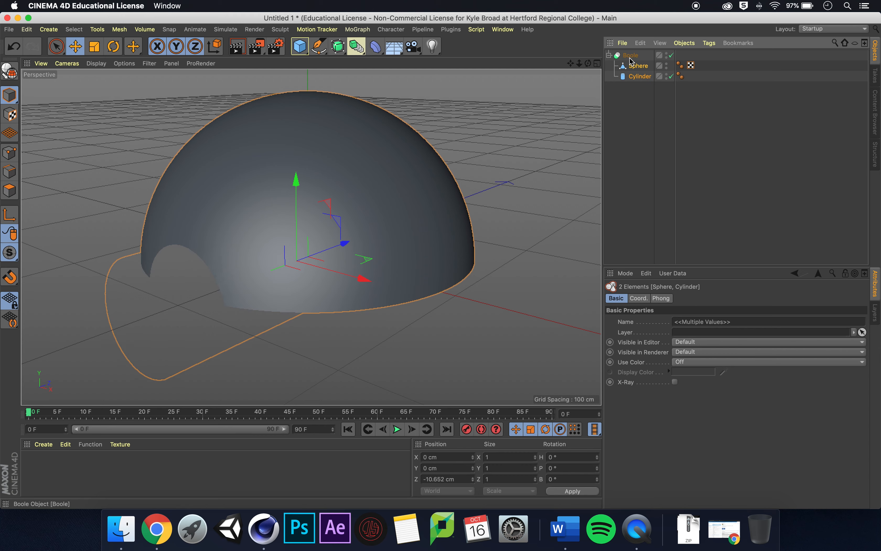
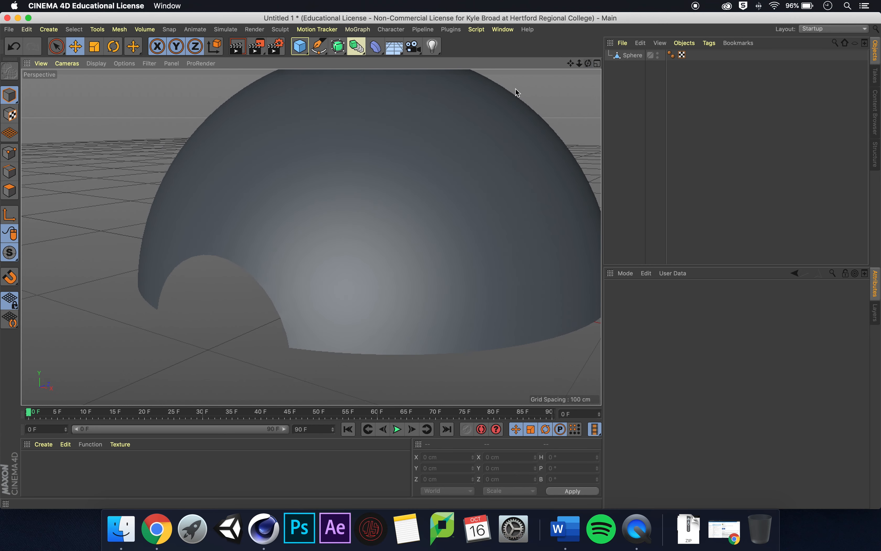
- Select all polygons of the sphere and extrude them with a 2 cm offset to give the shell thickness
{"action": "left_click", "coordinate": [14, 193]}
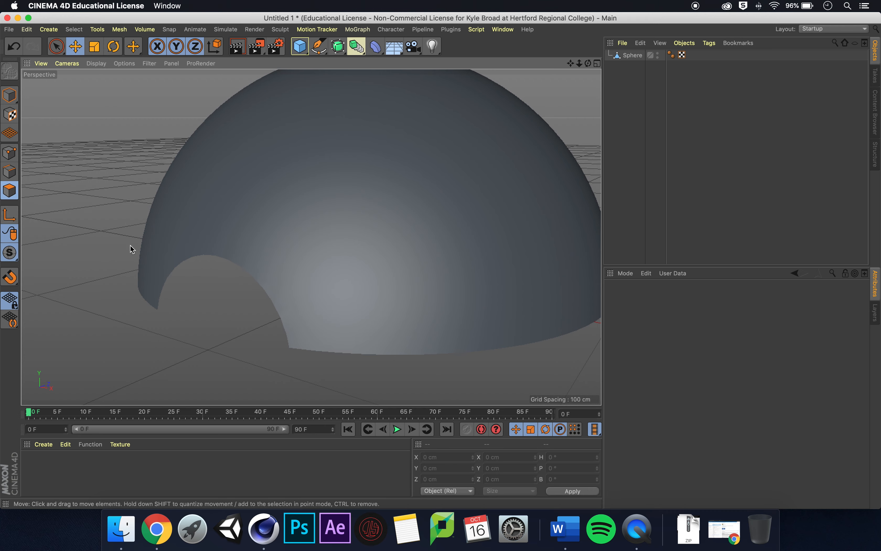
{"action": "left_click", "coordinate": [634, 55]}
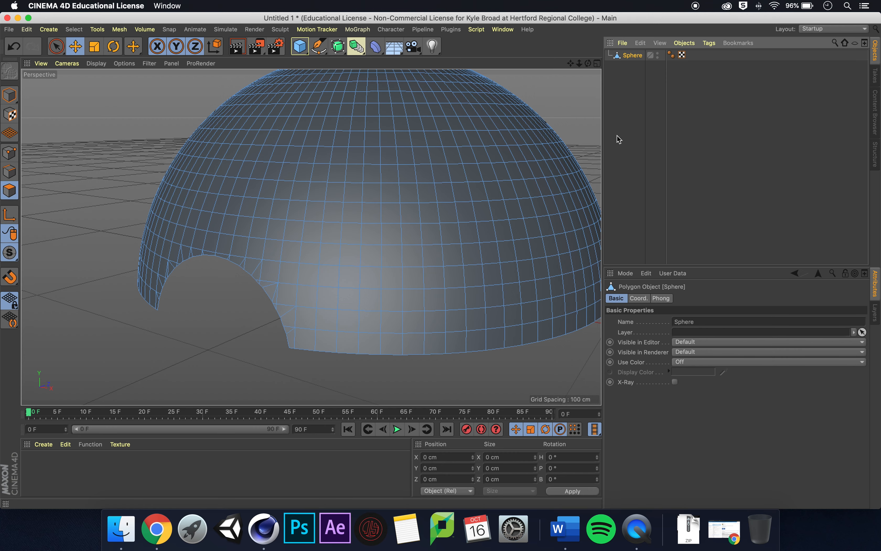
{"action": "left_click_drag", "start_coordinate": [572, 64], "coordinate": [527, 83]}
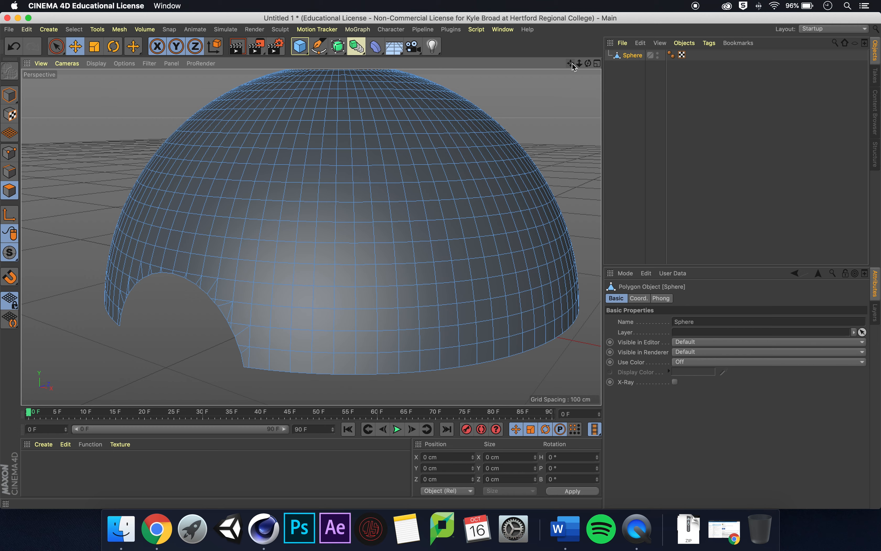
{"action": "key", "text": "super+a"}
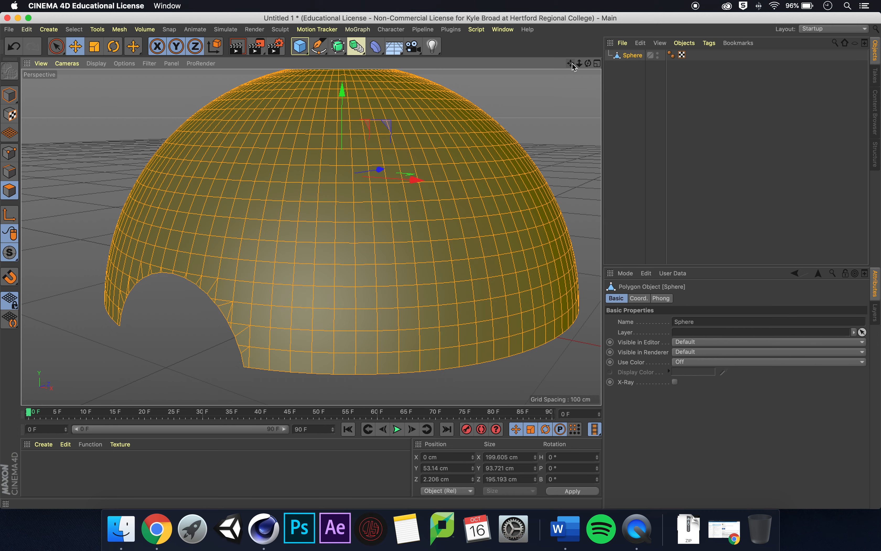
{"action": "right_click", "coordinate": [324, 231]}
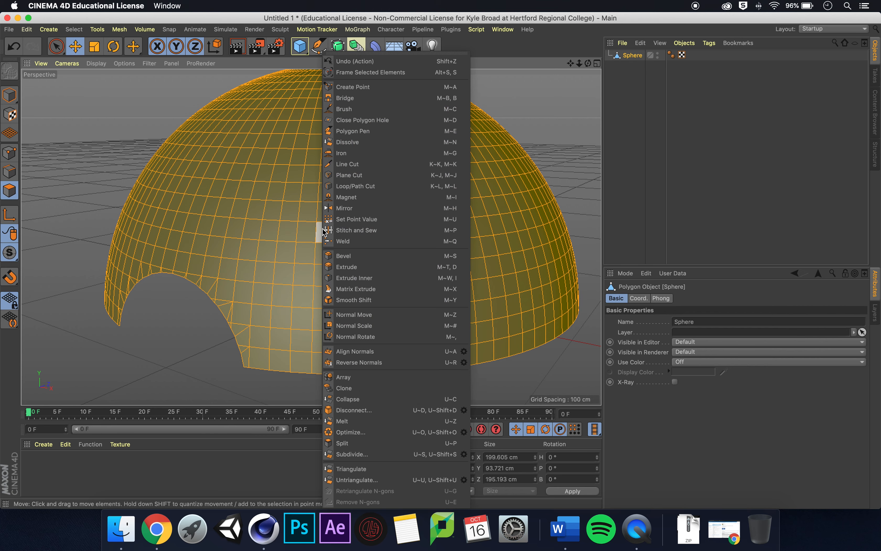
{"action": "left_click", "coordinate": [387, 268]}
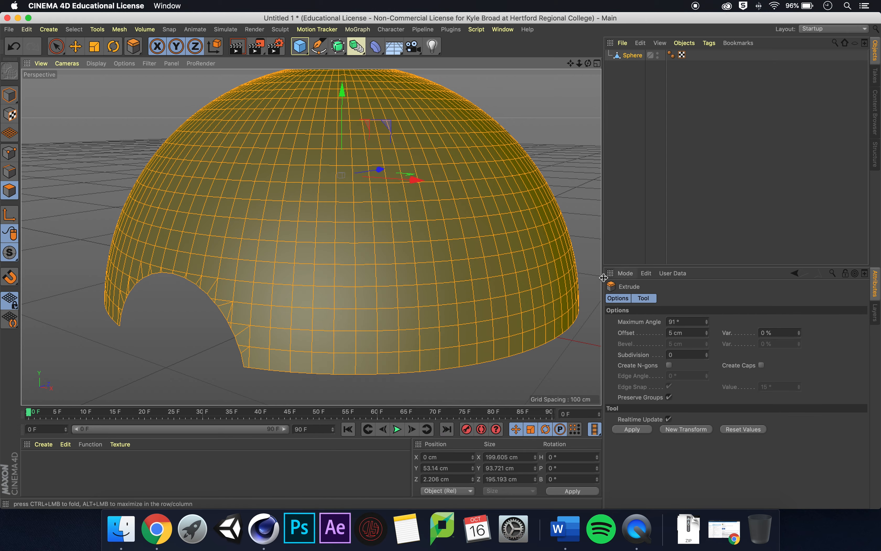
{"action": "left_click_drag", "start_coordinate": [588, 63], "coordinate": [591, 52]}
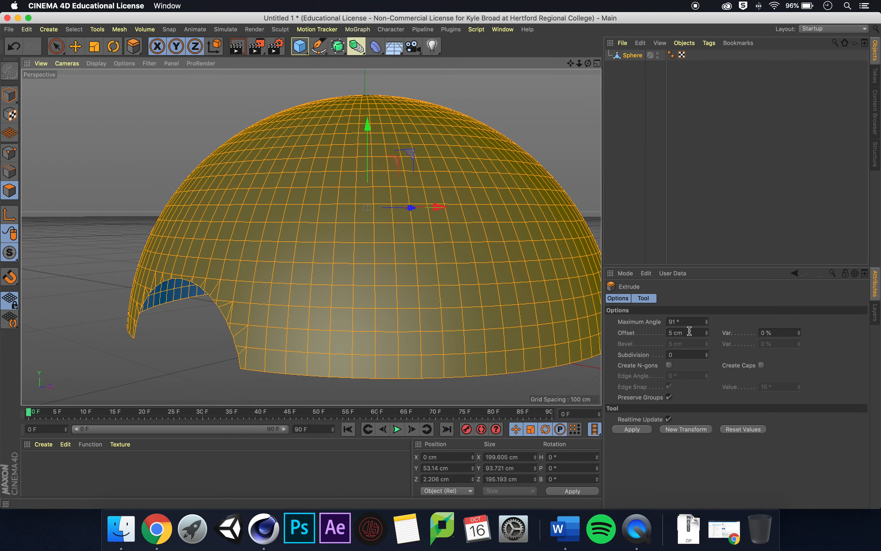
{"action": "left_click_drag", "start_coordinate": [688, 332], "coordinate": [658, 333]}
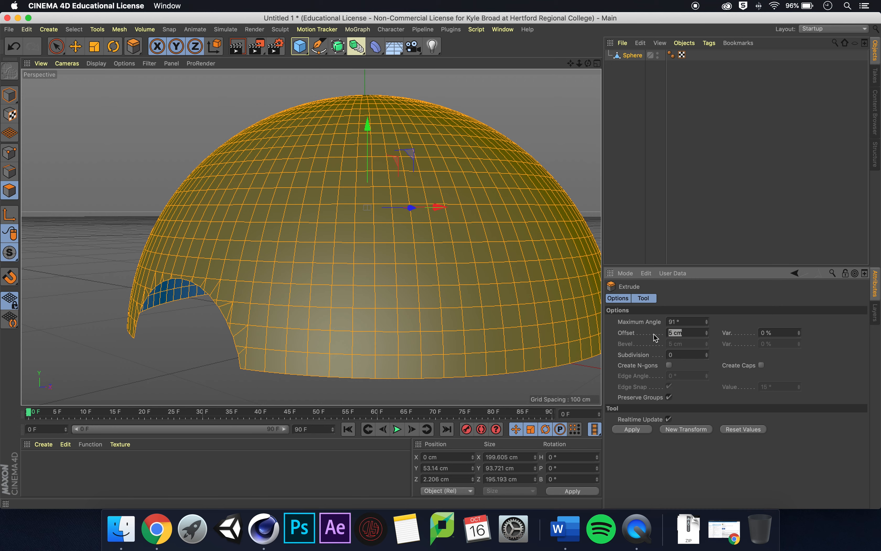
{"action": "key", "text": "Return"}
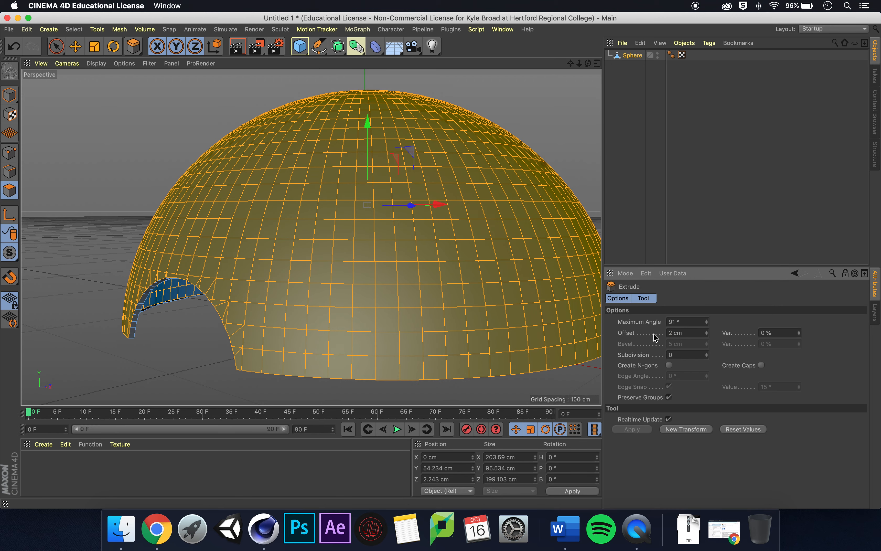
{"action": "left_click_drag", "start_coordinate": [588, 64], "coordinate": [216, 265]}
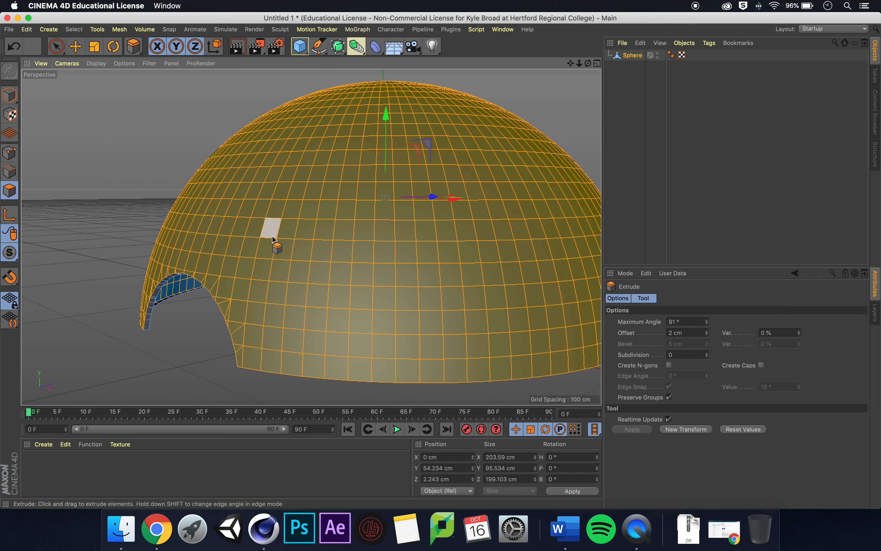
{"action": "mouse_move", "coordinate": [572, 65]}
{"action": "left_mouse_down"}
{"action": "mouse_move", "coordinate": [612, 70]}
{"action": "mouse_move", "coordinate": [591, 67]}
{"action": "mouse_move", "coordinate": [612, 68]}
{"action": "mouse_move", "coordinate": [597, 56]}
{"action": "mouse_move", "coordinate": [571, 67]}
{"action": "left_mouse_up"}
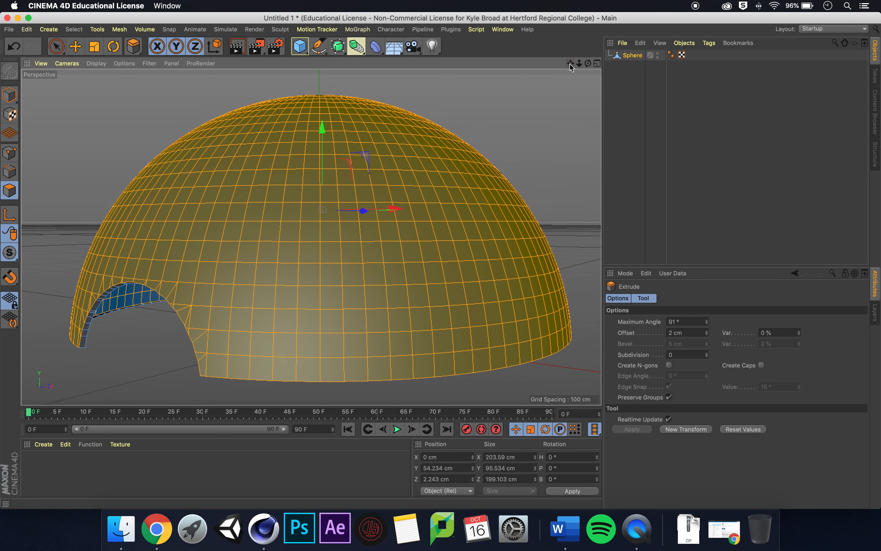
{"action": "left_click", "coordinate": [10, 96]}
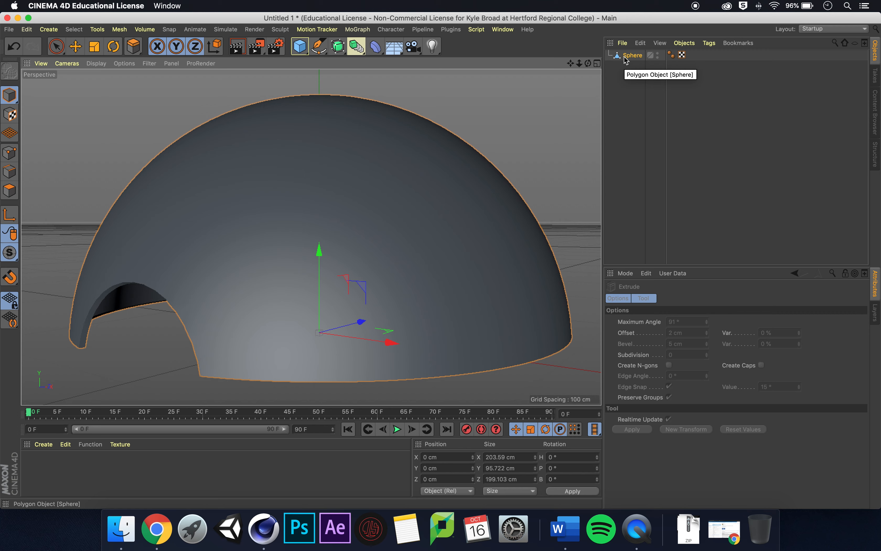
- Duplicate the sphere and rotate the copy 180° on the B axis
{"action": "left_click_drag", "start_coordinate": [630, 55], "coordinate": [623, 65], "text": "ctrl"}
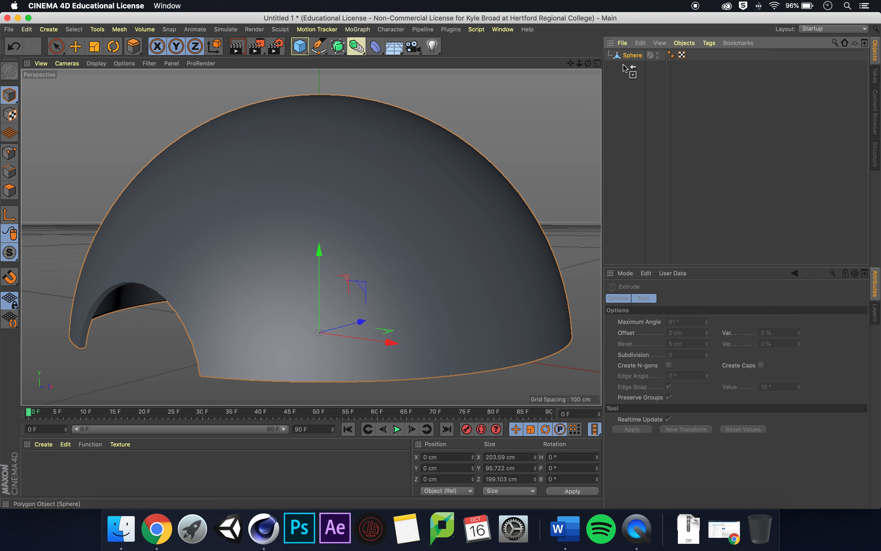
{"action": "left_click_drag", "start_coordinate": [624, 68], "coordinate": [624, 69], "text": "ctrl"}
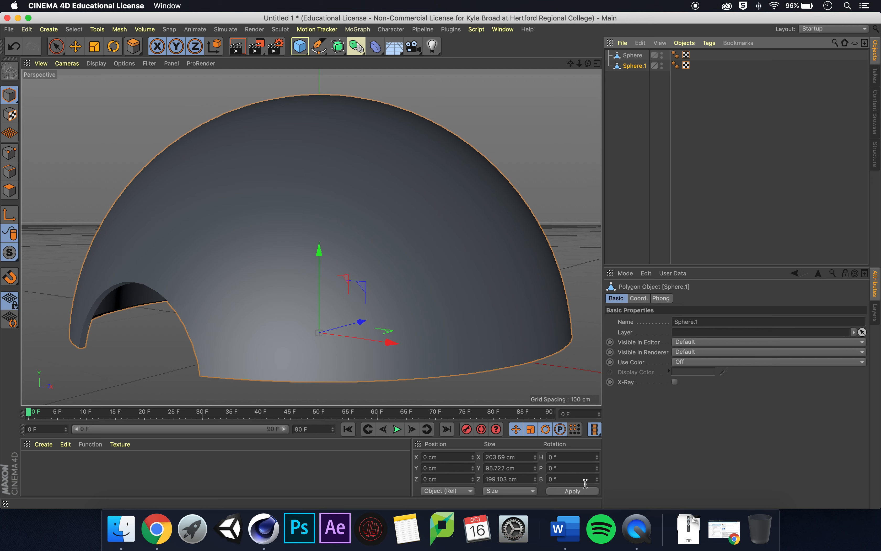
{"action": "left_click", "coordinate": [561, 477]}
{"action": "key", "text": "BackSpace"}
{"action": "key", "text": "BackSpace"}
{"action": "type", "text": "18"}
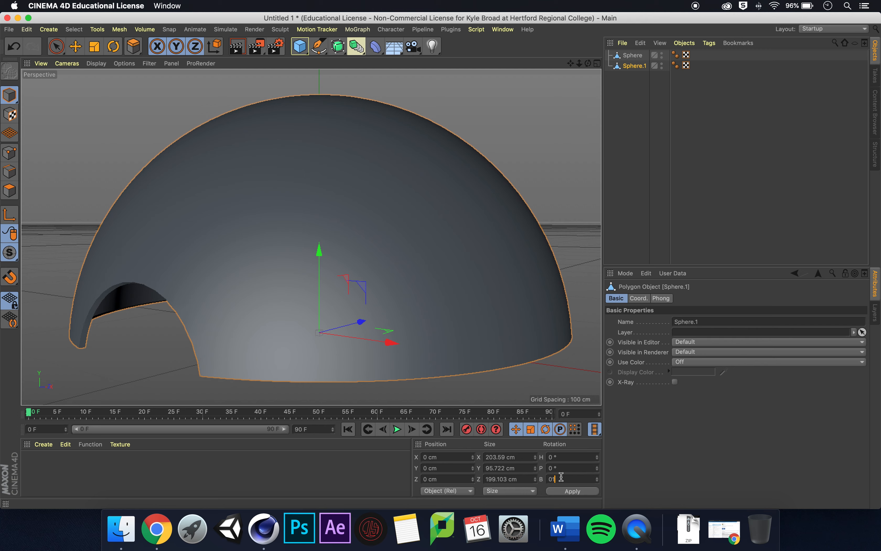
{"action": "type", "text": "0"}
{"action": "key", "text": "Return"}
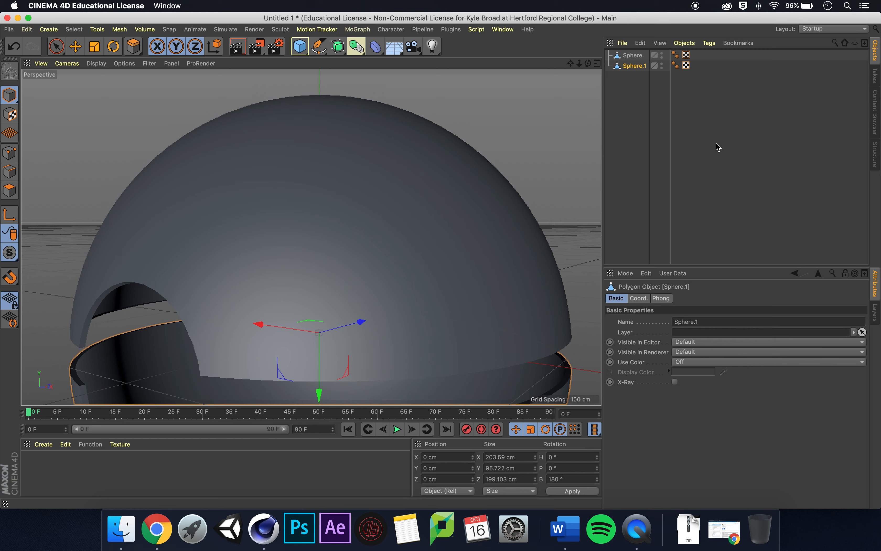
- Add a new sphere object and set its segments to 100
{"action": "left_click_drag", "start_coordinate": [583, 66], "coordinate": [574, 16]}
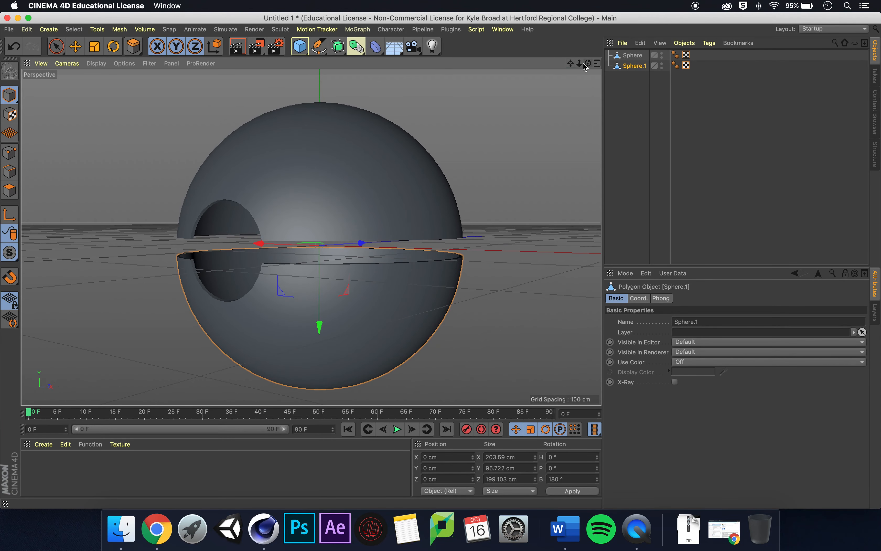
{"action": "mouse_move", "coordinate": [579, 66]}
{"action": "left_mouse_down"}
{"action": "mouse_move", "coordinate": [571, 63]}
{"action": "mouse_move", "coordinate": [587, 74]}
{"action": "mouse_move", "coordinate": [571, 74]}
{"action": "mouse_move", "coordinate": [589, 73]}
{"action": "left_mouse_up"}
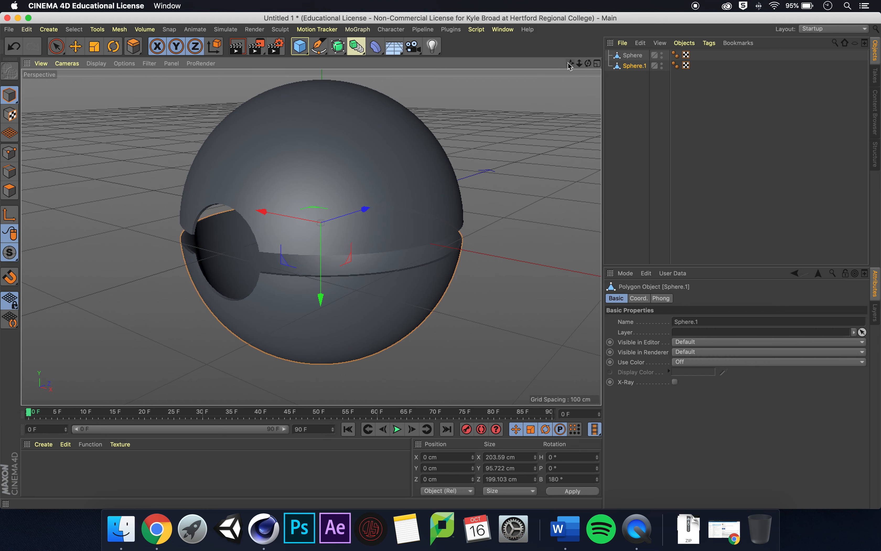
{"action": "left_click_drag", "start_coordinate": [580, 65], "coordinate": [573, 75]}
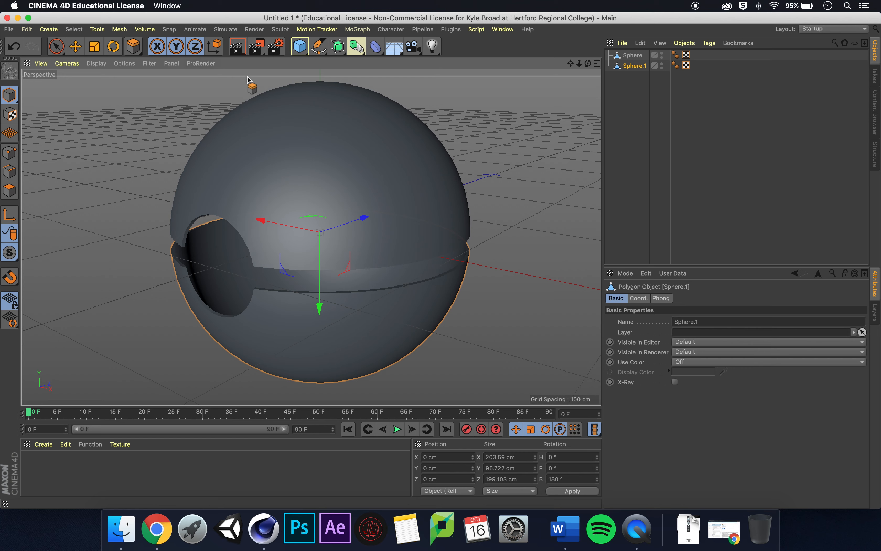
{"action": "left_click", "coordinate": [301, 48]}
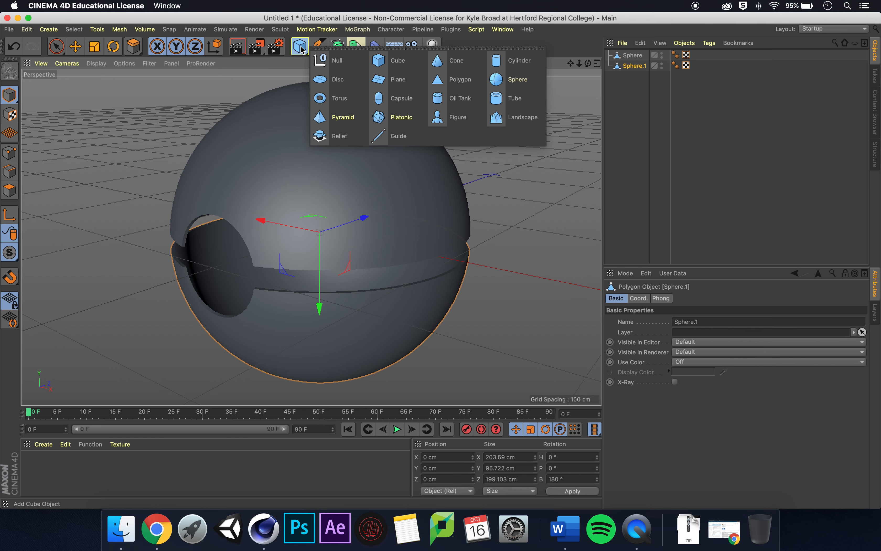
{"action": "left_click", "coordinate": [524, 83]}
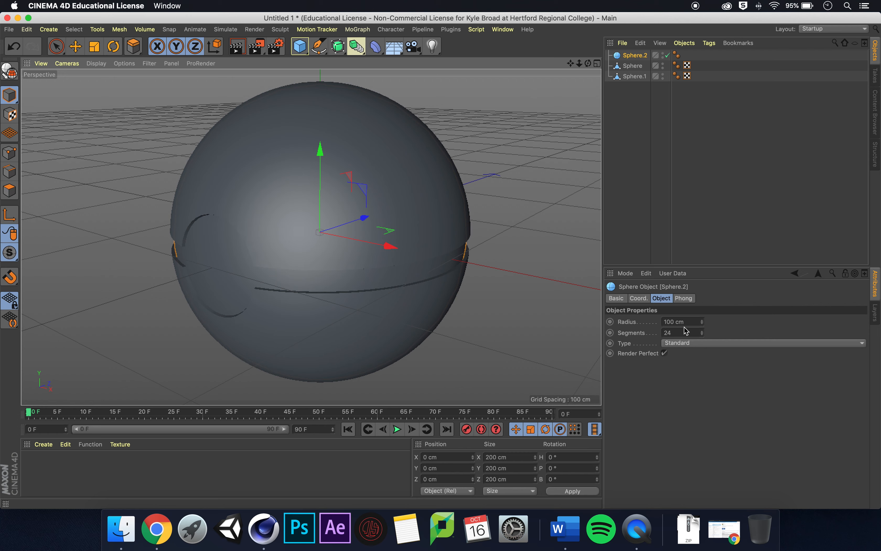
{"action": "left_click_drag", "start_coordinate": [681, 330], "coordinate": [650, 331]}
{"action": "type", "text": "100"}
{"action": "key", "text": "Return"}
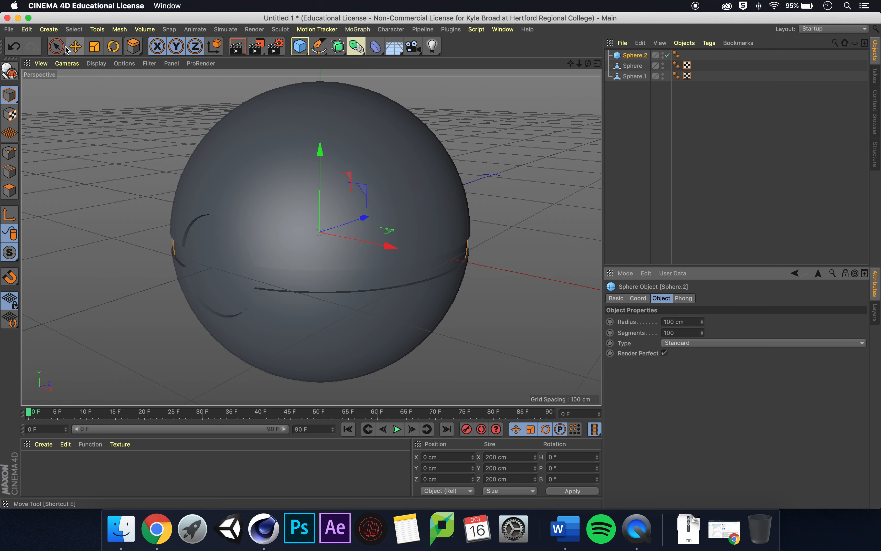
- Add a cylinder and rotate it 90° on the P axis
{"action": "left_click", "coordinate": [576, 203]}
{"action": "mouse_move", "coordinate": [588, 64]}
{"action": "left_mouse_down"}
{"action": "mouse_move", "coordinate": [539, 22]}
{"action": "mouse_move", "coordinate": [502, 48]}
{"action": "mouse_move", "coordinate": [569, 40]}
{"action": "mouse_move", "coordinate": [588, 64]}
{"action": "left_mouse_up"}
{"action": "left_click_drag", "start_coordinate": [571, 63], "coordinate": [583, 62]}
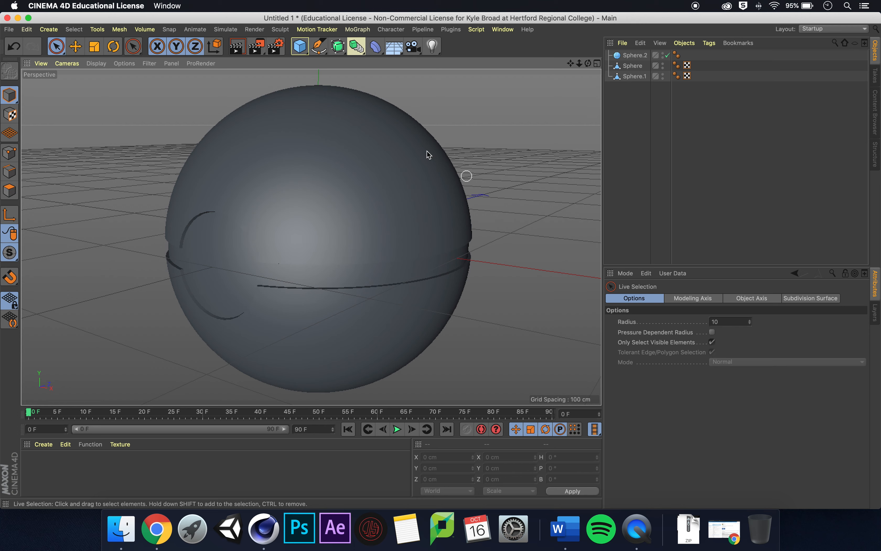
{"action": "left_click_drag", "start_coordinate": [300, 46], "coordinate": [515, 63]}
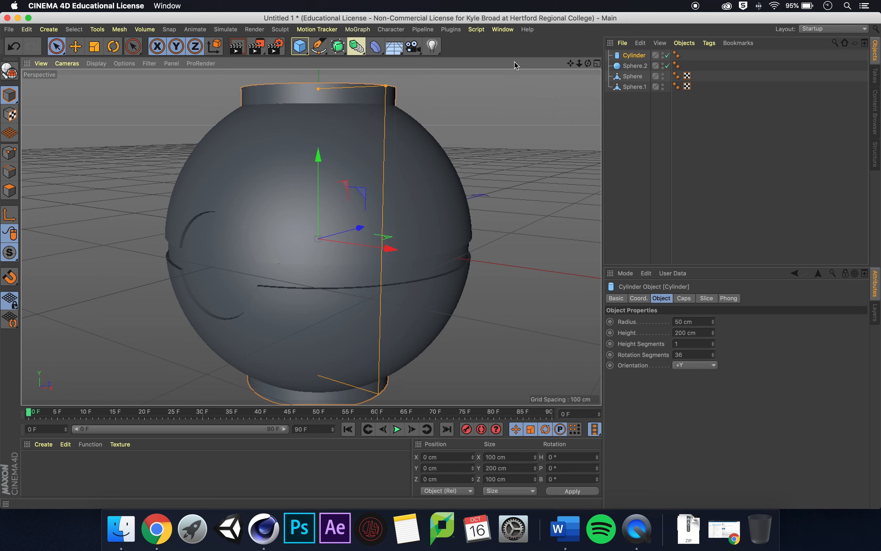
{"action": "left_click", "coordinate": [551, 468]}
{"action": "type", "text": "90"}
{"action": "key", "text": "Return"}
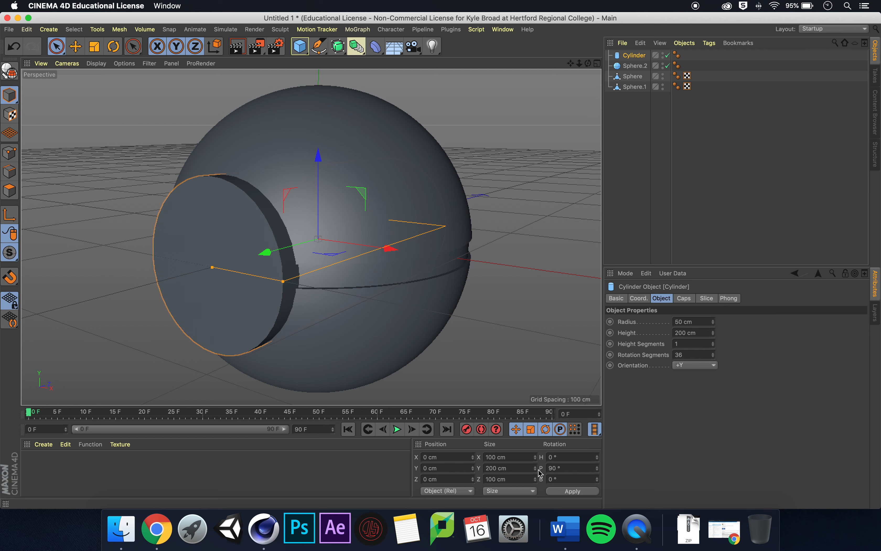
- Set the cylinder's radius to 25 cm and its height to 5 cm
{"action": "left_click", "coordinate": [693, 321]}
{"action": "type", "text": "25"}
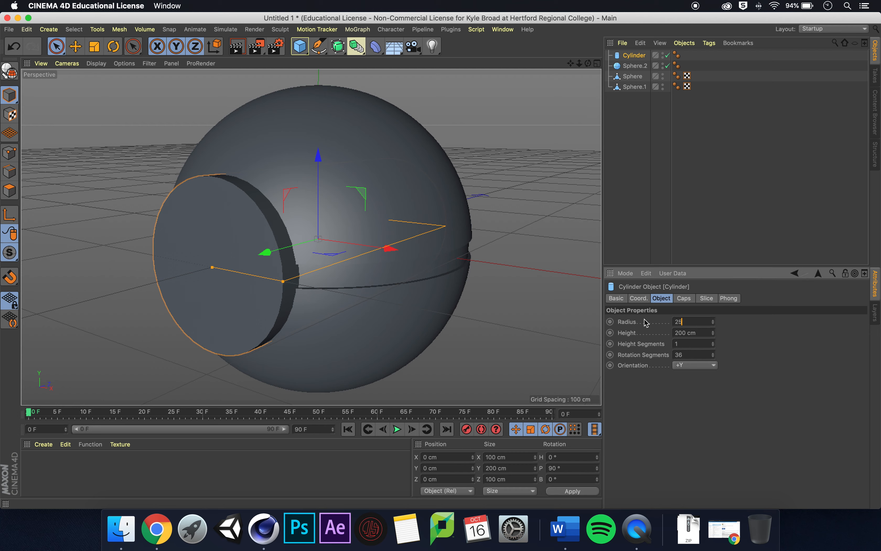
{"action": "key", "text": "Return"}
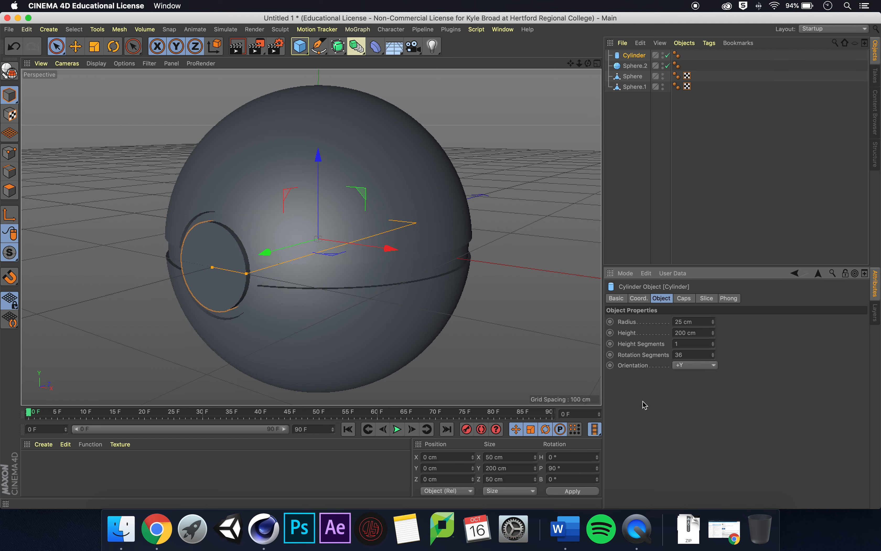
{"action": "left_click", "coordinate": [705, 333]}
{"action": "type", "text": "5"}
{"action": "key", "text": "Return"}
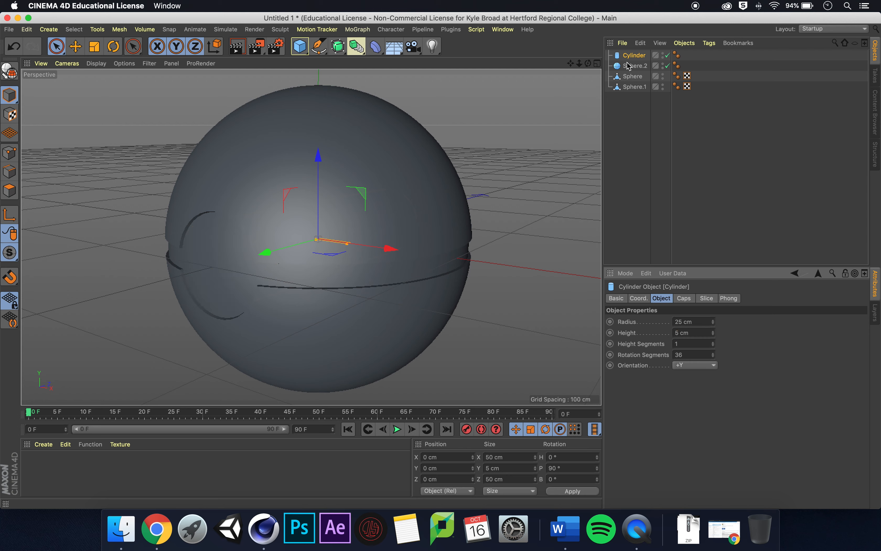
- Move the cylinder about -99 cm along Z to sit at the entrance opening
{"action": "left_click", "coordinate": [75, 46]}
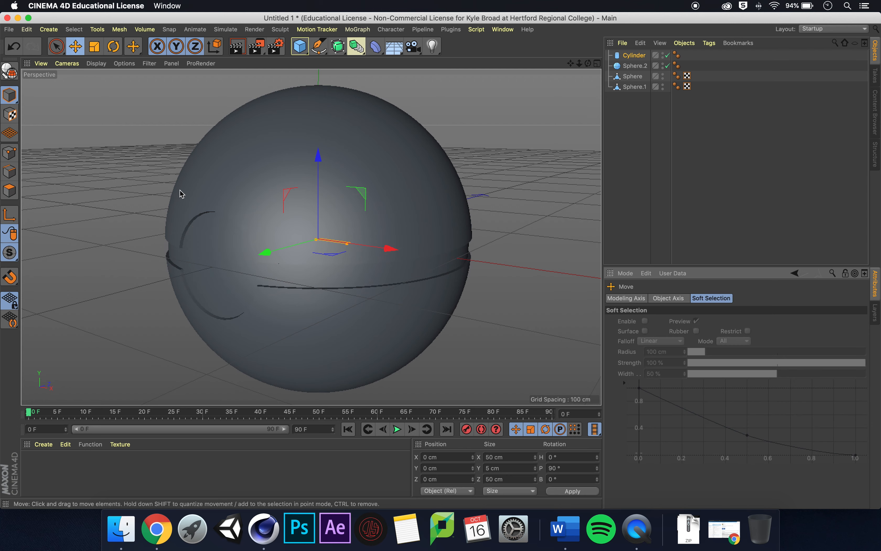
{"action": "left_click_drag", "start_coordinate": [266, 252], "coordinate": [149, 280]}
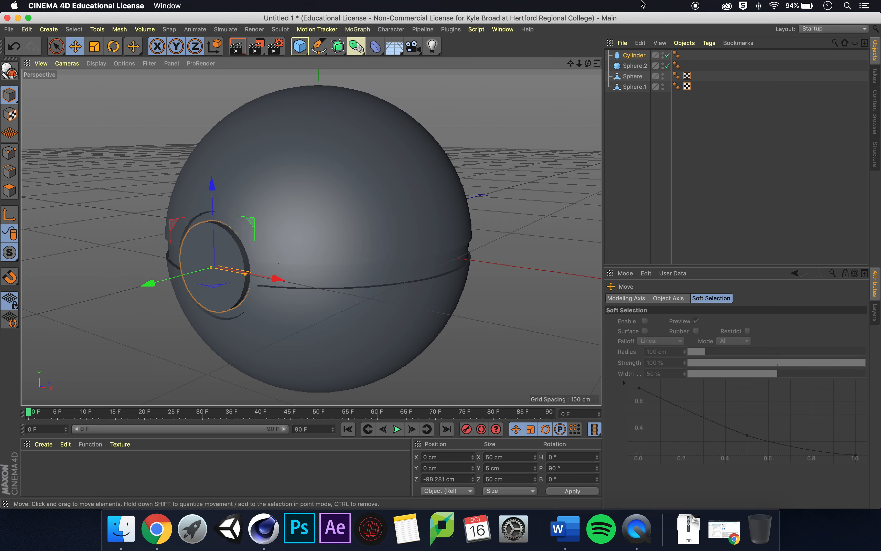
{"action": "left_click_drag", "start_coordinate": [579, 64], "coordinate": [678, 39]}
{"action": "scroll", "coordinate": [311, 237], "scroll_direction": "up", "scroll_amount": 5}
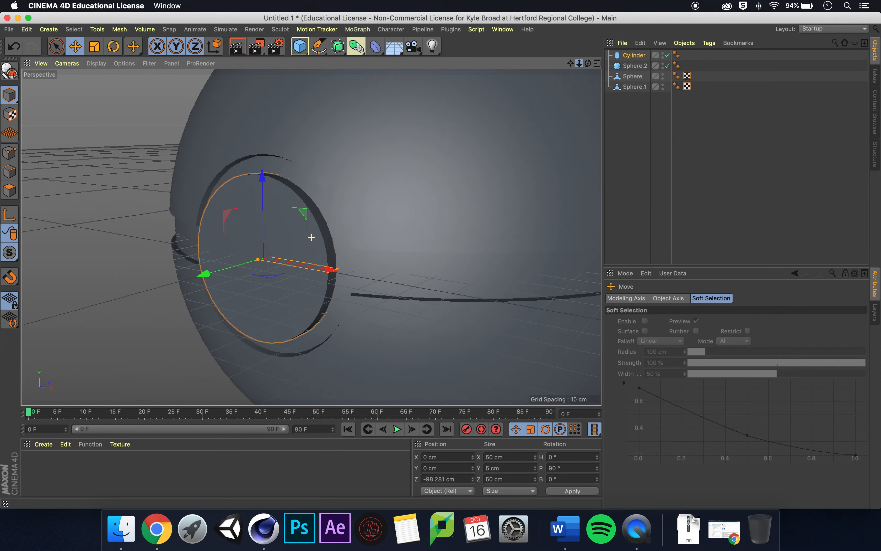
{"action": "left_click_drag", "start_coordinate": [590, 64], "coordinate": [618, 55]}
{"action": "left_click_drag", "start_coordinate": [311, 237], "coordinate": [311, 236], "text": "alt"}
{"action": "left_click_drag", "start_coordinate": [202, 276], "coordinate": [202, 278]}
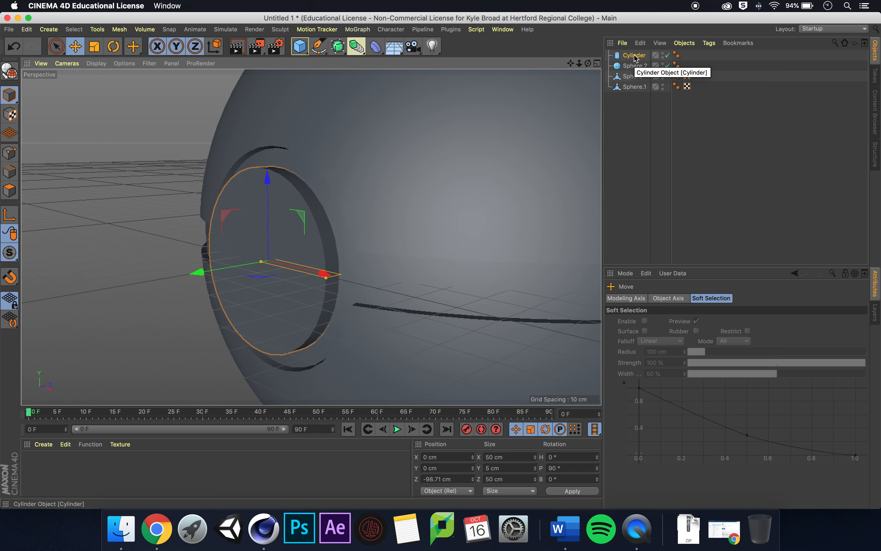
- Duplicate the cylinder and set the copy's radius to 18 cm
{"action": "left_click_drag", "start_coordinate": [634, 57], "coordinate": [629, 62]}
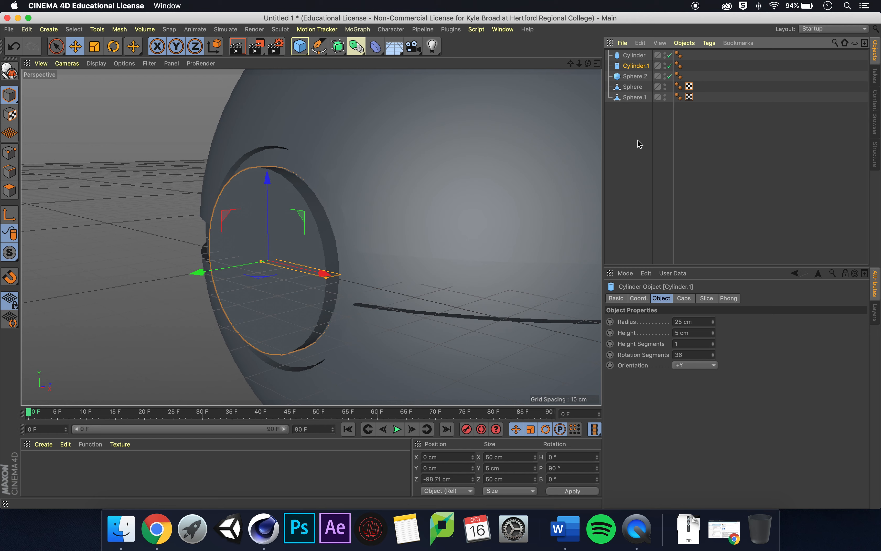
{"action": "left_click", "coordinate": [694, 321]}
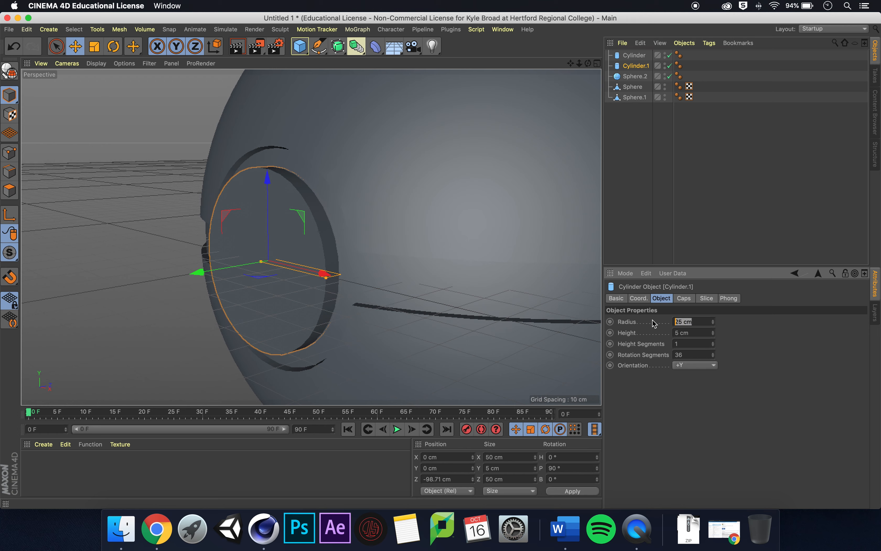
{"action": "type", "text": "18"}
{"action": "key", "text": "Return"}
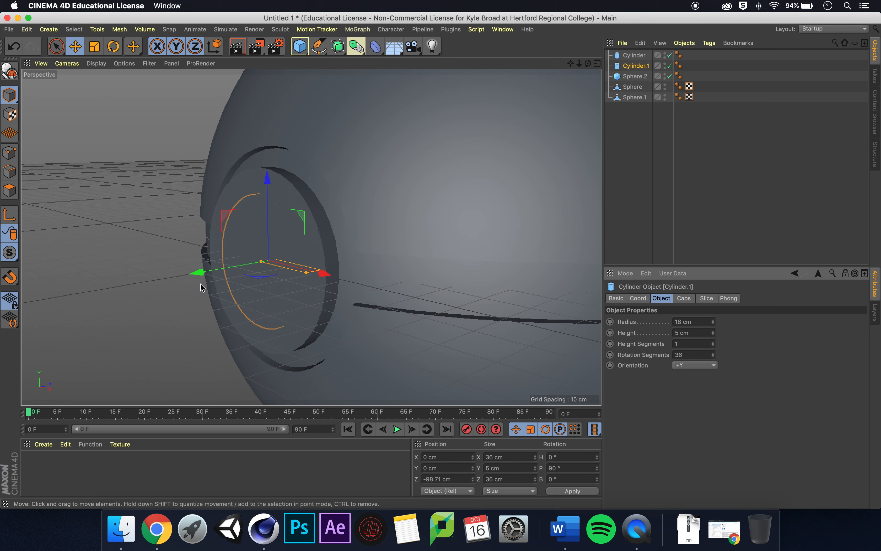
- Move the smaller cylinder to about -102 cm on Z and enable a cap fillet with a 1 cm radius
{"action": "left_click_drag", "start_coordinate": [196, 272], "coordinate": [190, 278]}
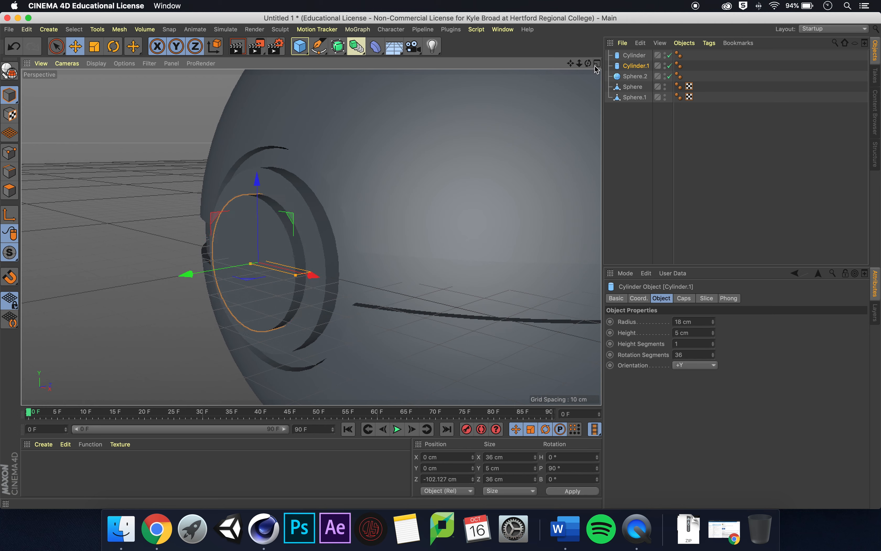
{"action": "left_click_drag", "start_coordinate": [589, 65], "coordinate": [603, 61]}
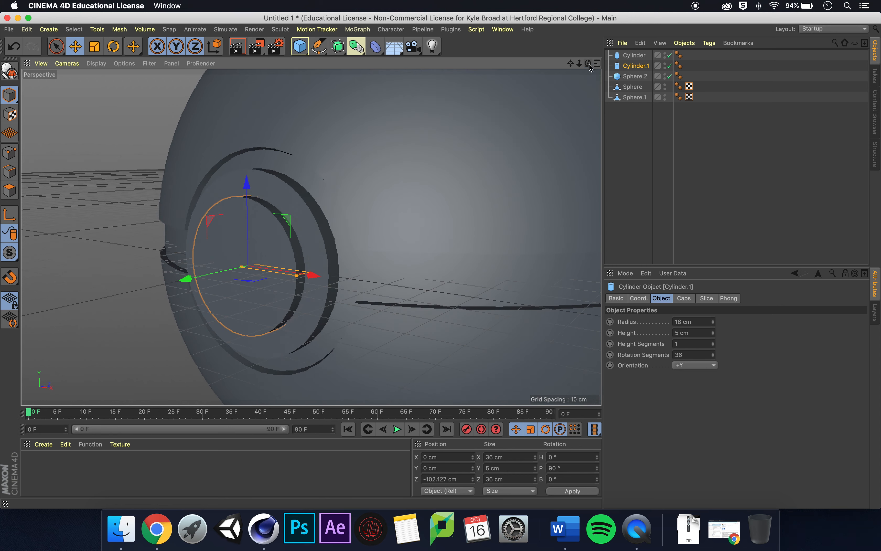
{"action": "left_click", "coordinate": [684, 299]}
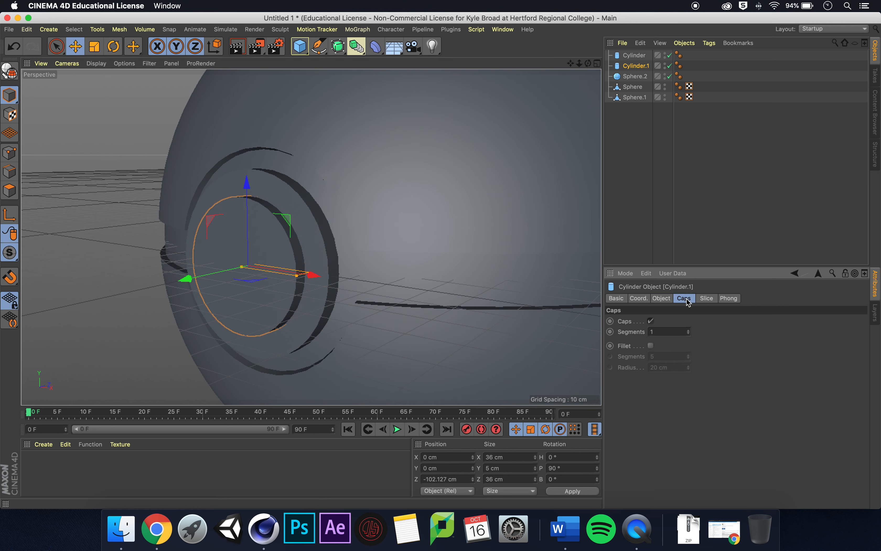
{"action": "left_click", "coordinate": [651, 345]}
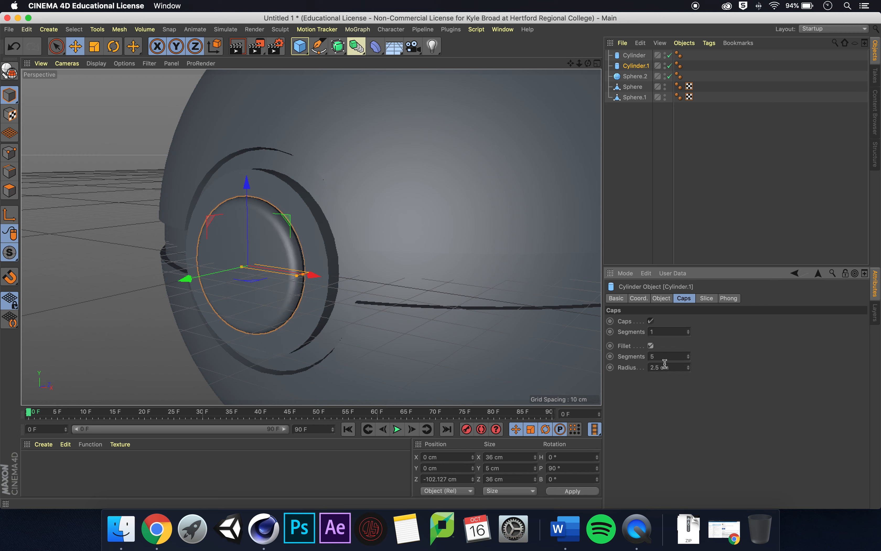
{"action": "left_click", "coordinate": [679, 368]}
{"action": "type", "text": "1"}
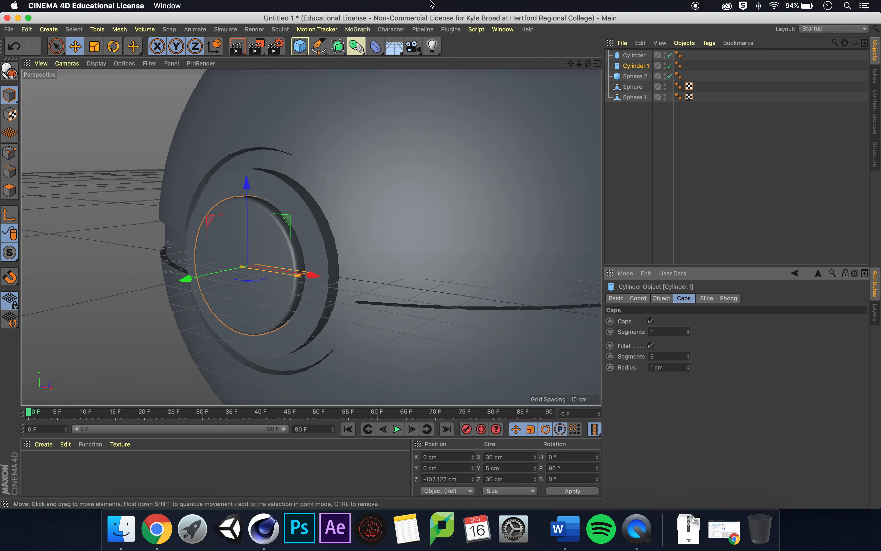
- Create a new material, make its colour red, and apply it to the upper hemisphere
{"action": "left_click_drag", "start_coordinate": [588, 63], "coordinate": [312, 237]}
{"action": "left_click_drag", "start_coordinate": [570, 63], "coordinate": [561, 159]}
{"action": "left_click", "coordinate": [561, 159]}
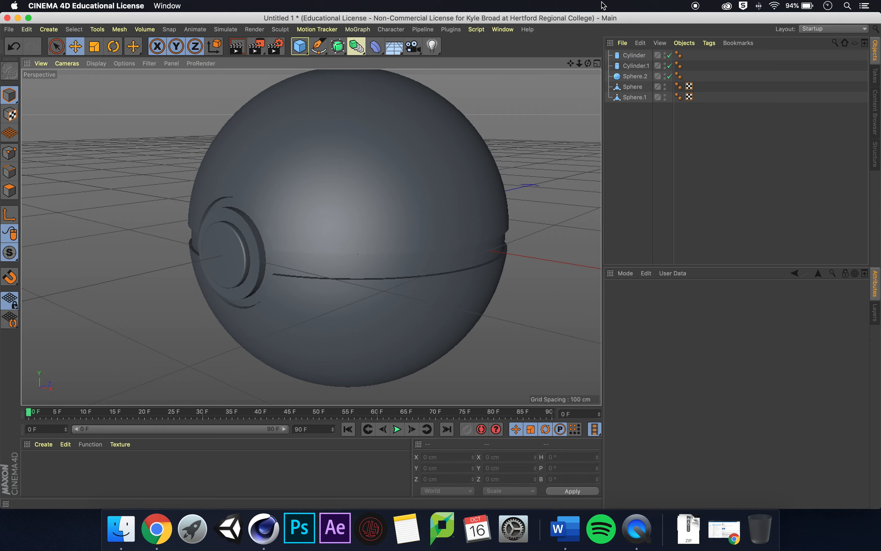
{"action": "left_click_drag", "start_coordinate": [588, 63], "coordinate": [311, 236]}
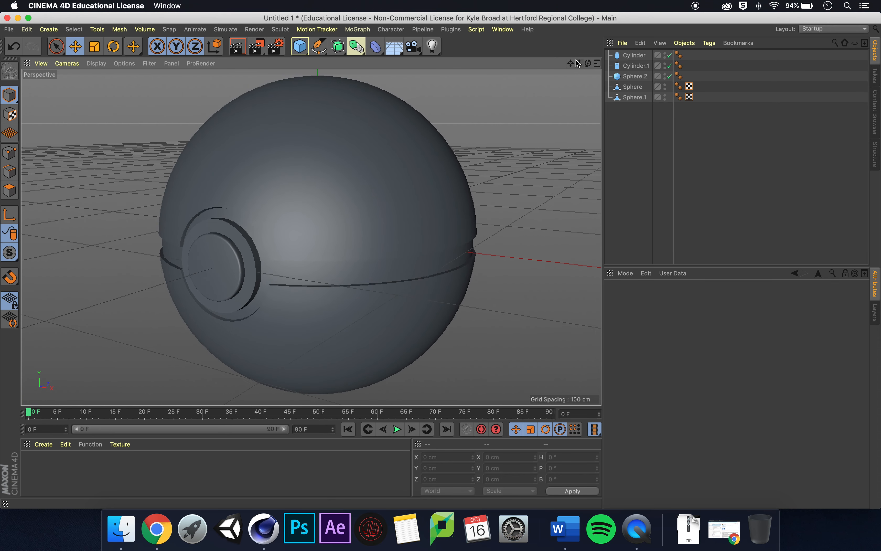
{"action": "left_click_drag", "start_coordinate": [579, 64], "coordinate": [312, 237]}
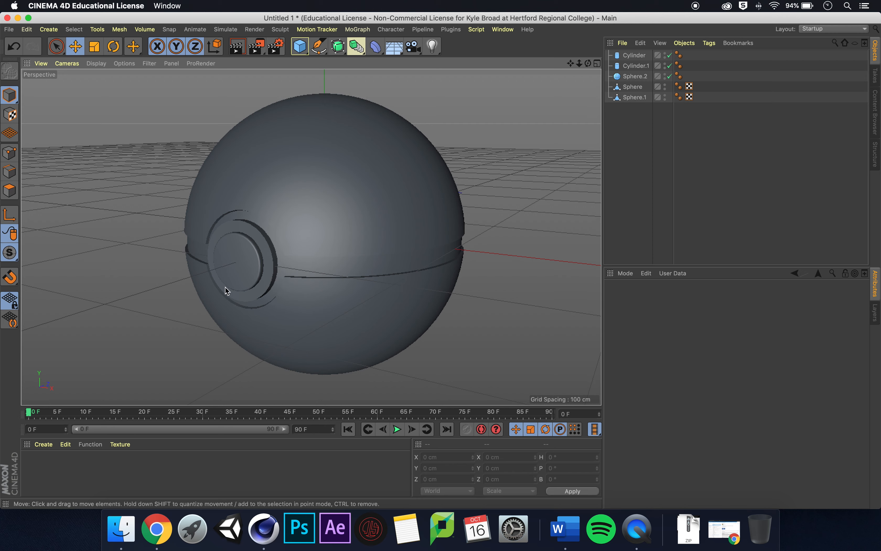
{"action": "left_click", "coordinate": [48, 446]}
{"action": "mouse_move", "coordinate": [83, 370]}
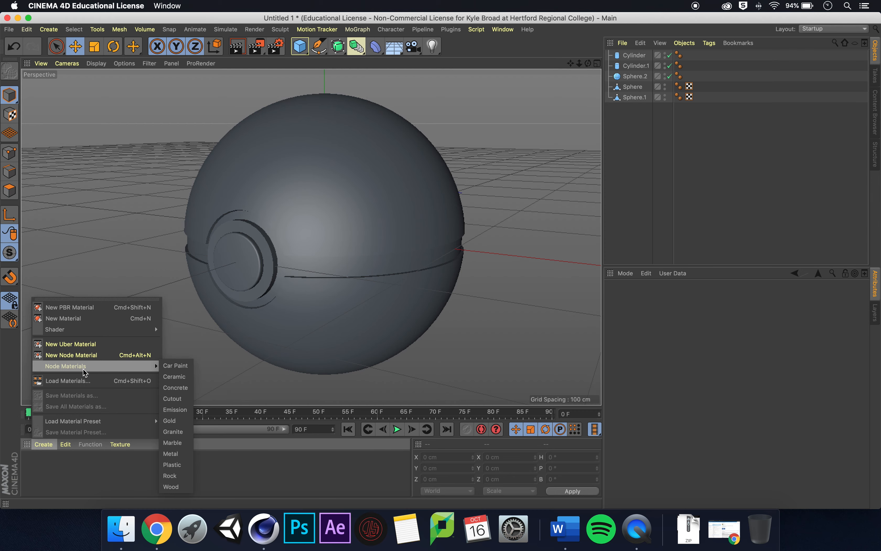
{"action": "left_click", "coordinate": [80, 318]}
{"action": "double_click", "coordinate": [33, 462]}
{"action": "left_click", "coordinate": [481, 146]}
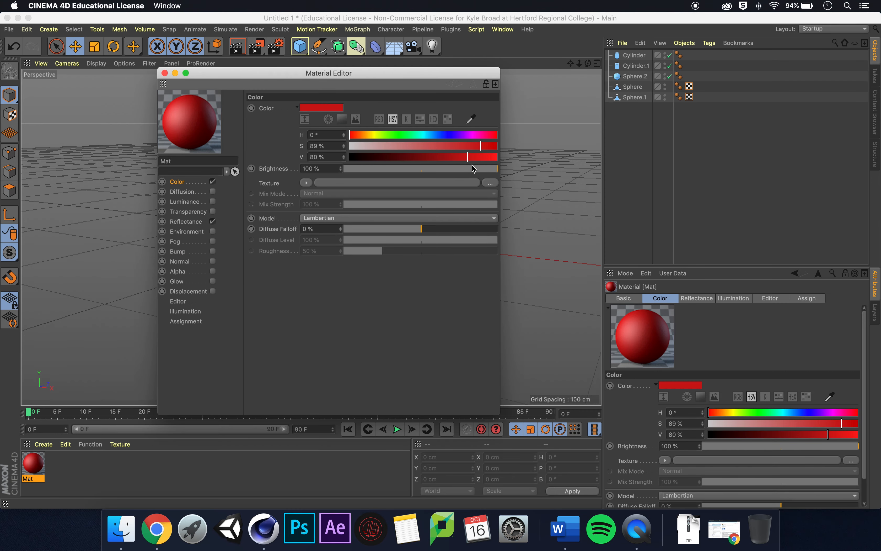
{"action": "left_click", "coordinate": [165, 73]}
{"action": "left_click_drag", "start_coordinate": [33, 463], "coordinate": [403, 162]}
- Create another default white material and apply it to the lower hemisphere
{"action": "left_click", "coordinate": [43, 444]}
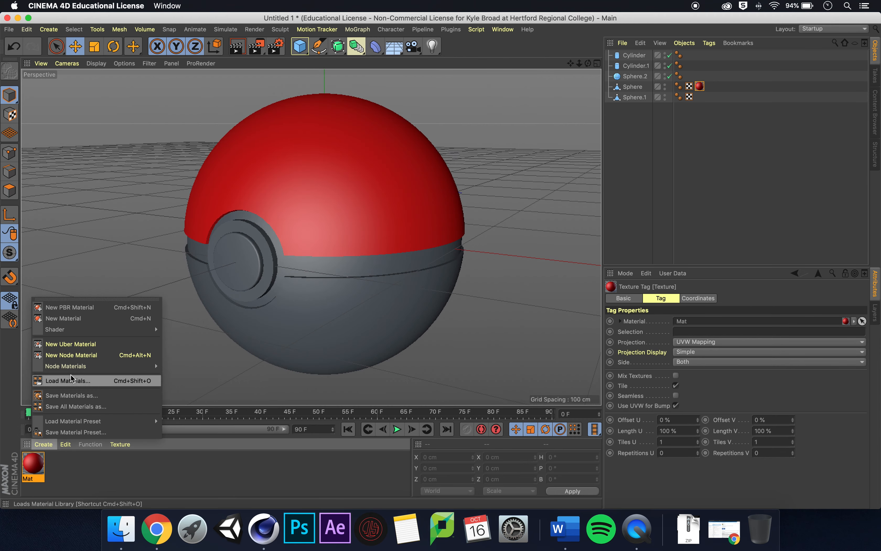
{"action": "left_click", "coordinate": [74, 318]}
{"action": "left_click_drag", "start_coordinate": [33, 463], "coordinate": [296, 339]}
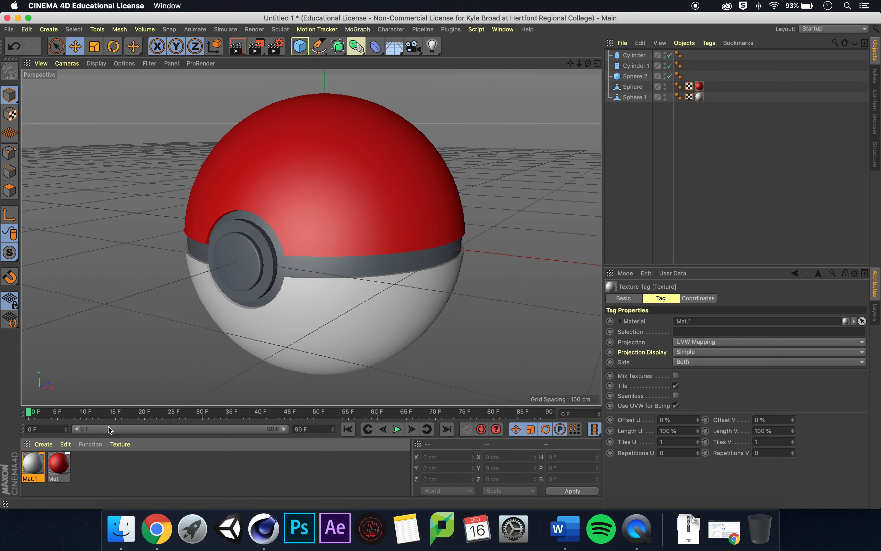
- Create a grey material with 64% value and apply it to the middle band sphere and the button cylinders
{"action": "left_click", "coordinate": [44, 444]}
{"action": "left_click", "coordinate": [74, 318]}
{"action": "double_click", "coordinate": [33, 462]}
{"action": "left_click", "coordinate": [470, 157]}
{"action": "left_click_drag", "start_coordinate": [470, 158], "coordinate": [444, 157]}
{"action": "left_click_drag", "start_coordinate": [33, 462], "coordinate": [265, 281]}
{"action": "left_click_drag", "start_coordinate": [33, 462], "coordinate": [233, 258]}
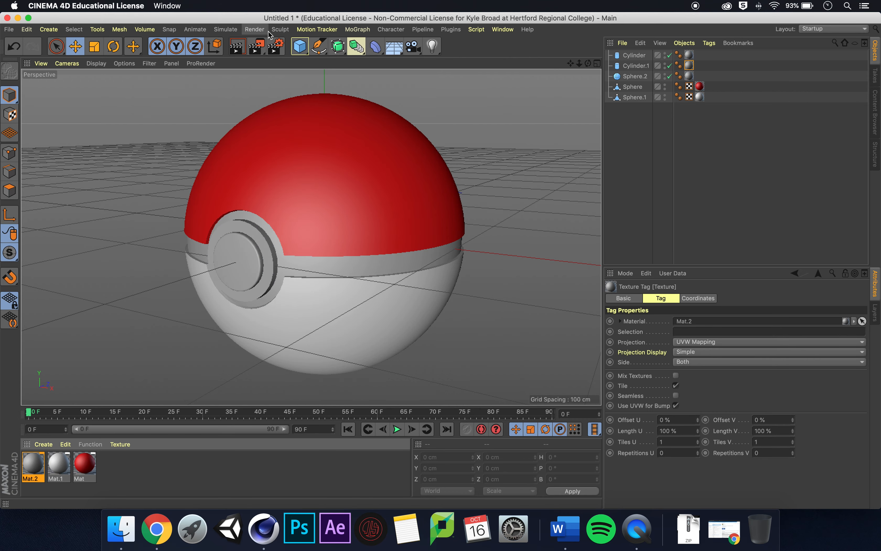
- Preview a render and darken the grey material's colour value to 39%
{"action": "left_click", "coordinate": [237, 46]}
{"action": "double_click", "coordinate": [33, 462]}
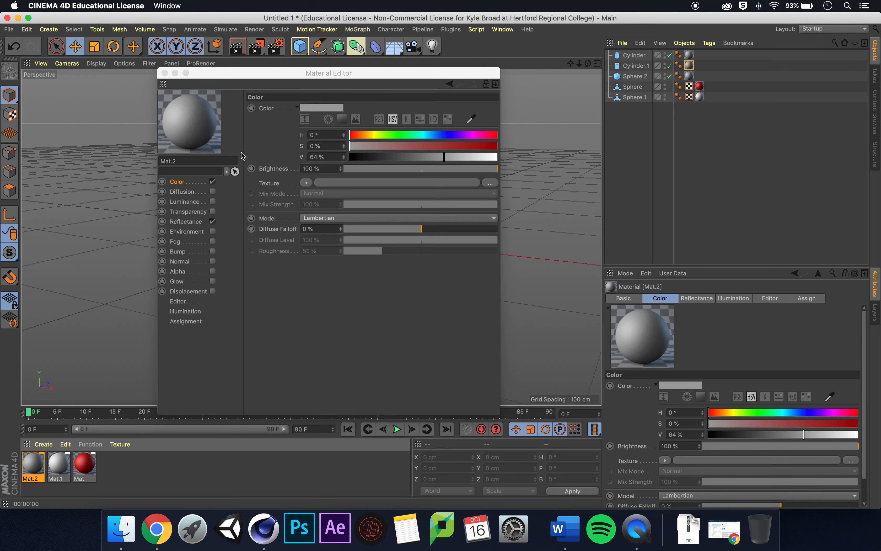
{"action": "left_click_drag", "start_coordinate": [445, 157], "coordinate": [407, 157]}
{"action": "left_click", "coordinate": [202, 155]}
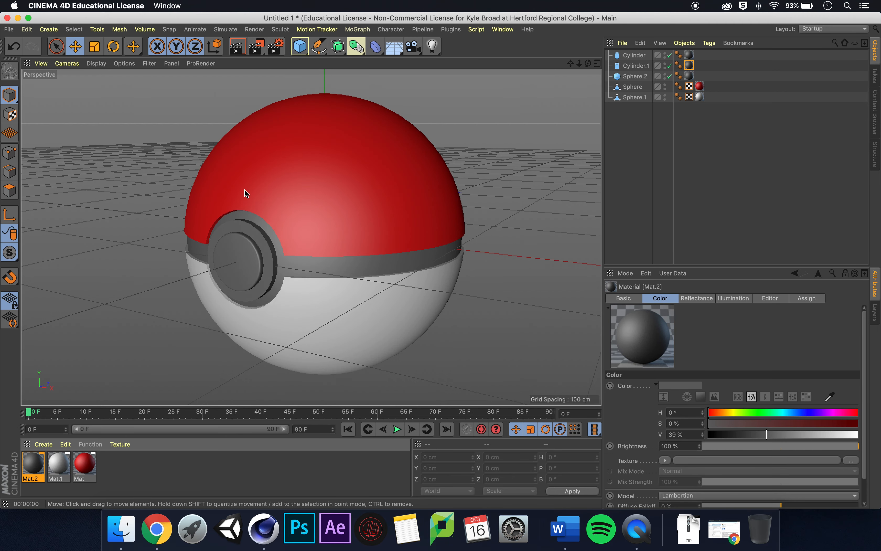
- Add Global Illumination, Ambient Occlusion and Sketch and Toon effects in the render settings
{"action": "left_click", "coordinate": [277, 47]}
{"action": "left_click", "coordinate": [304, 225]}
{"action": "left_click", "coordinate": [366, 272]}
{"action": "right_click", "coordinate": [372, 308]}
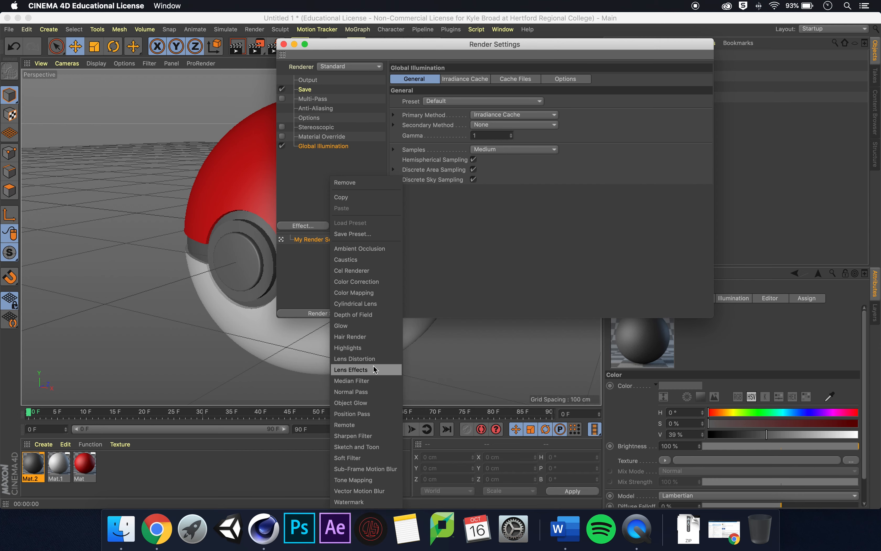
{"action": "left_click", "coordinate": [379, 248]}
{"action": "right_click", "coordinate": [320, 228]}
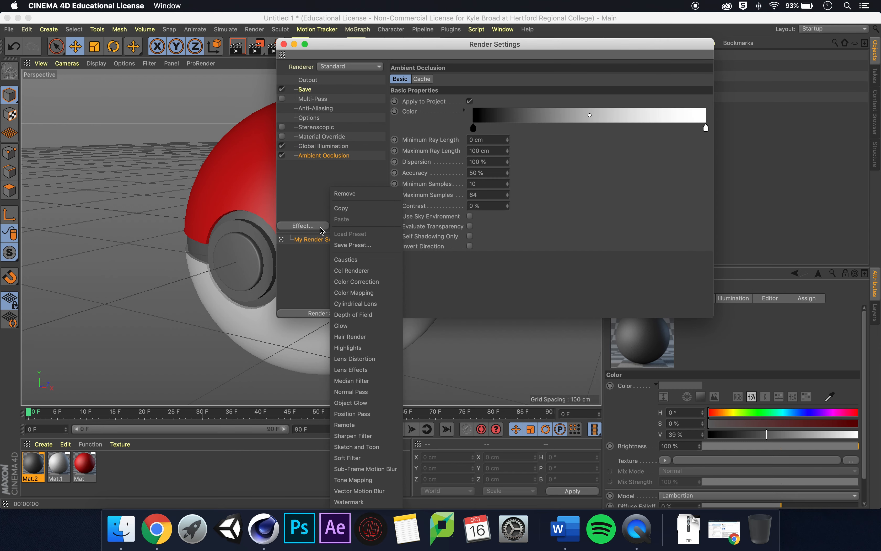
{"action": "left_click", "coordinate": [379, 479]}
{"action": "left_click", "coordinate": [284, 44]}
- Add a Physical Sky to the scene and render the viewport
{"action": "left_click_drag", "start_coordinate": [394, 46], "coordinate": [453, 59]}
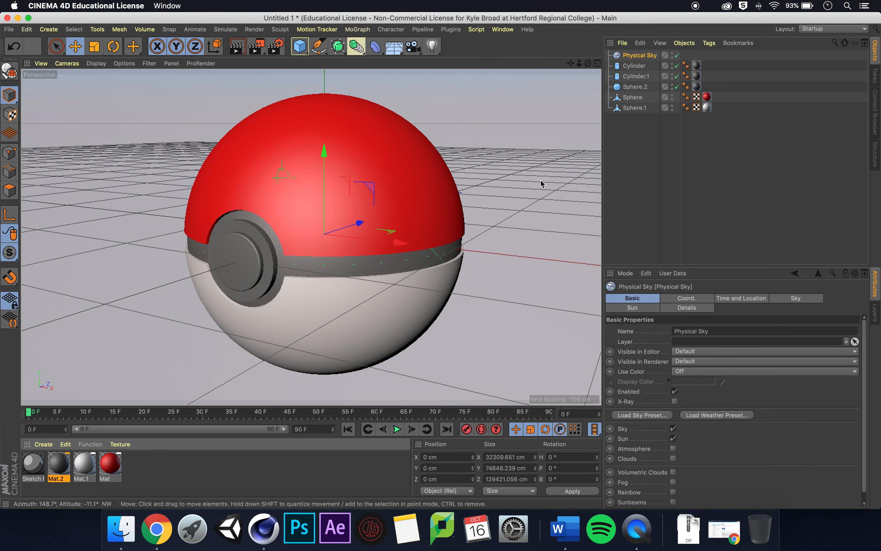
{"action": "left_click", "coordinate": [237, 46]}
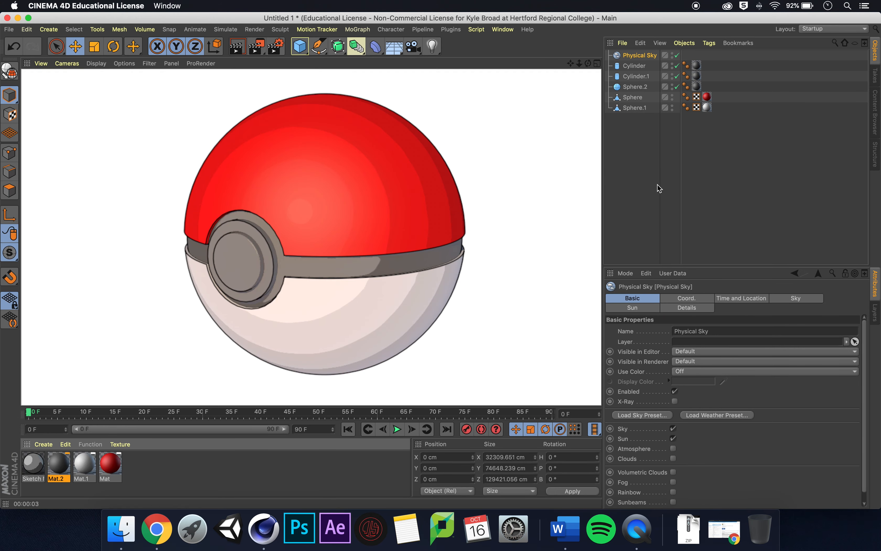